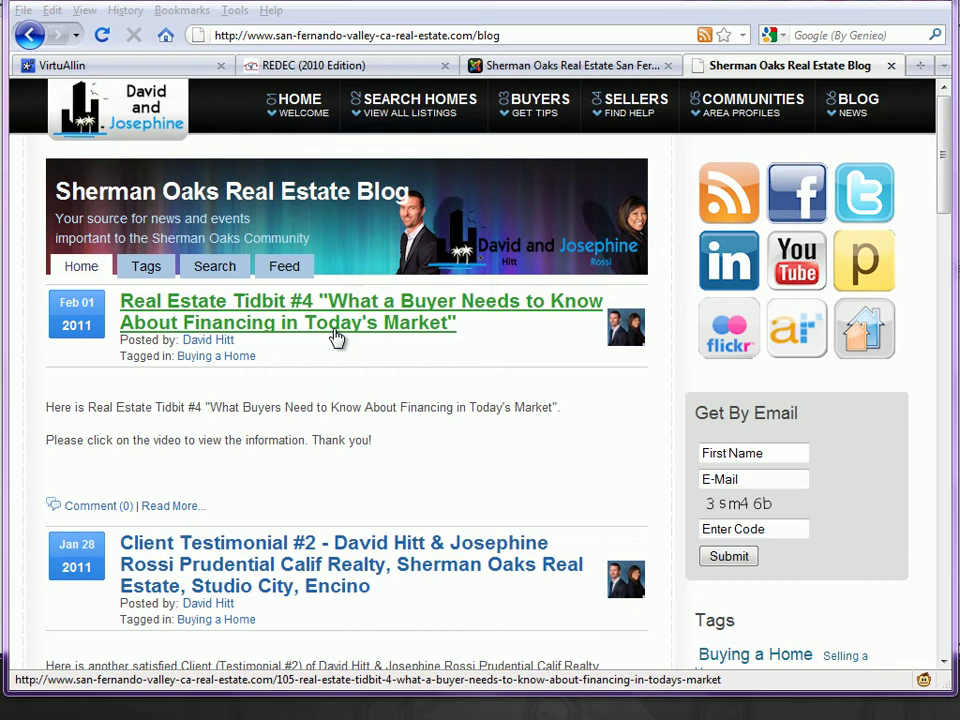
Go to the administrator control panel and open My Blog from the Components menu
{"action": "left_click", "coordinate": [568, 65]}
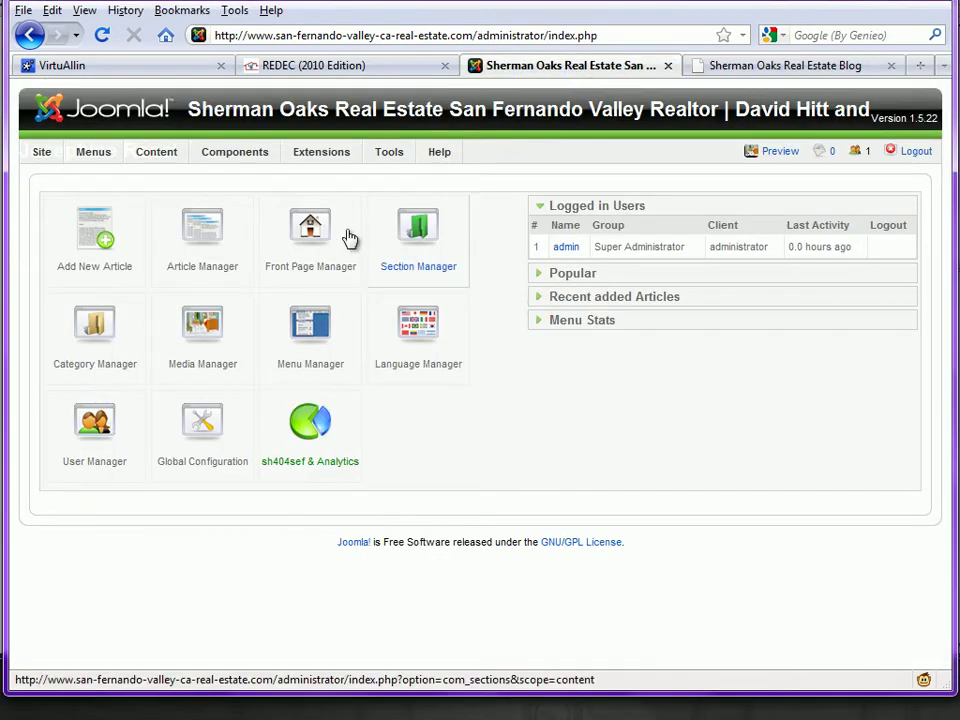
{"action": "mouse_move", "coordinate": [230, 155]}
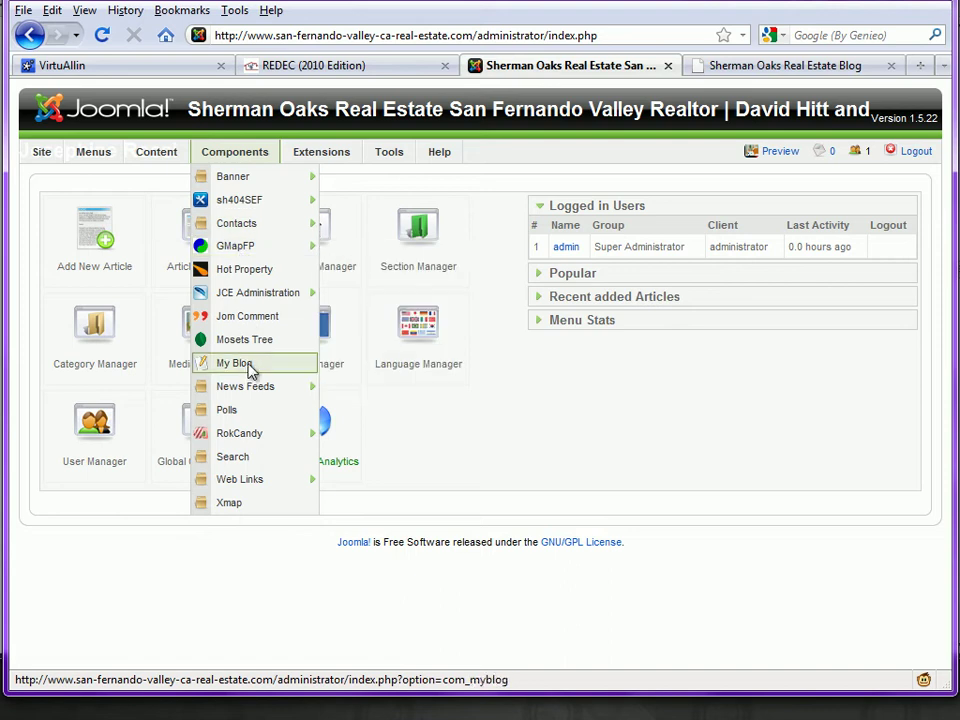
{"action": "left_click", "coordinate": [247, 369]}
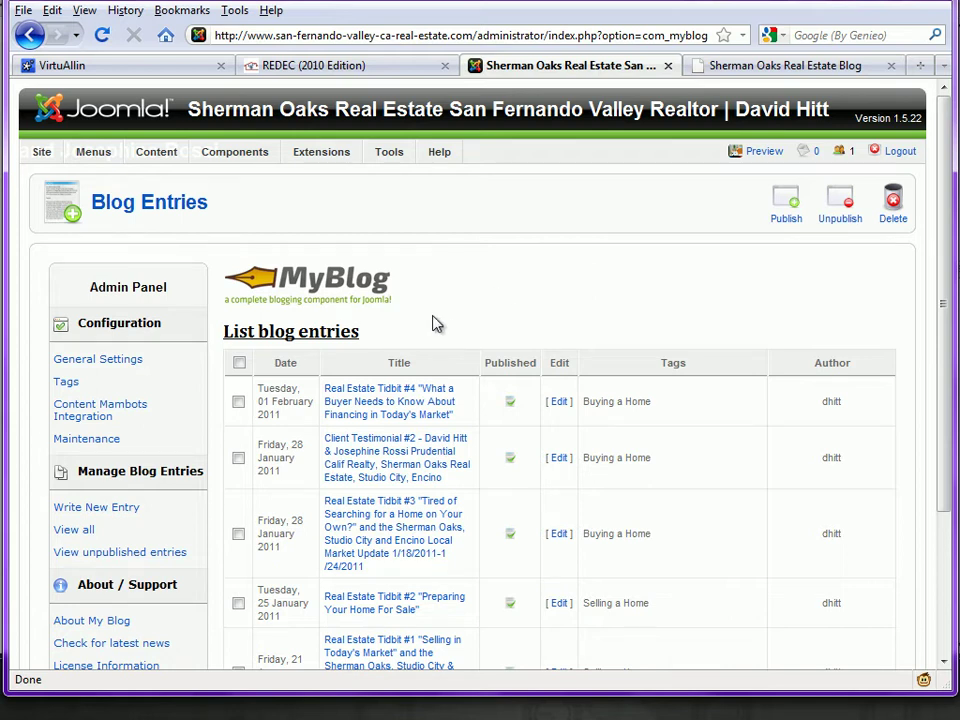
Start a new MyBlog entry, toggling the editor to Plain Text and back to Rich Text
{"action": "left_click", "coordinate": [97, 510]}
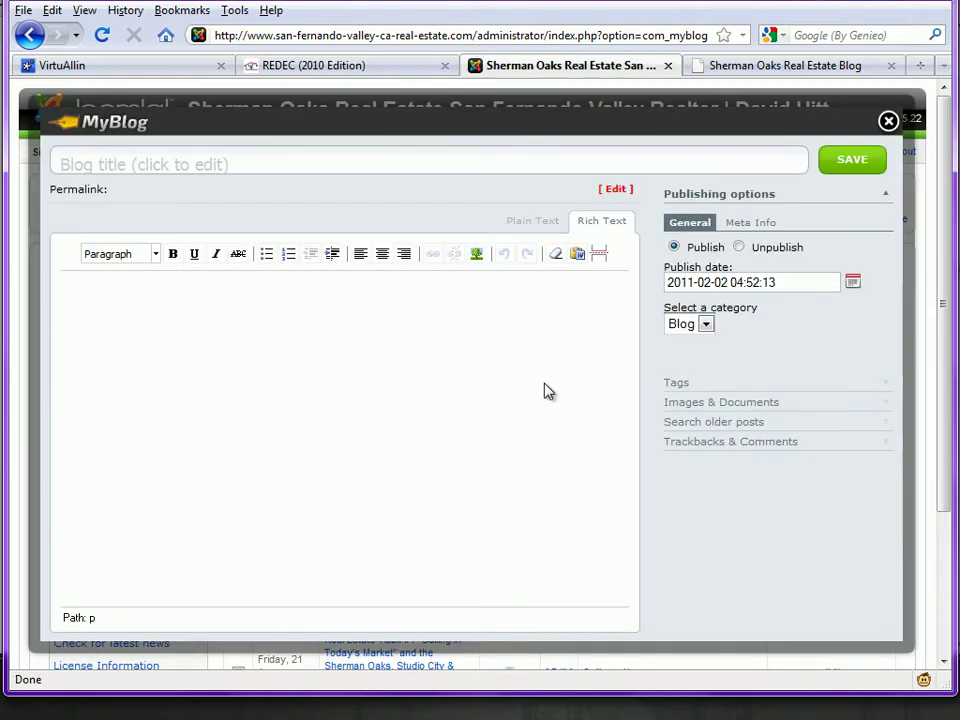
{"action": "left_click", "coordinate": [532, 229]}
{"action": "left_click", "coordinate": [601, 226]}
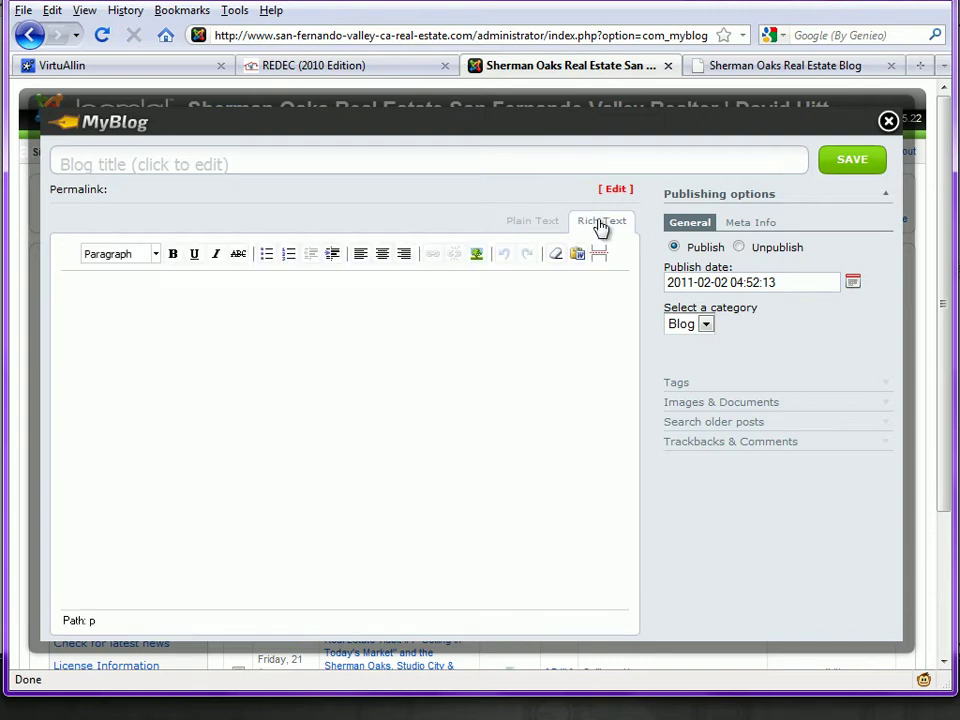
{"action": "left_click", "coordinate": [298, 160]}
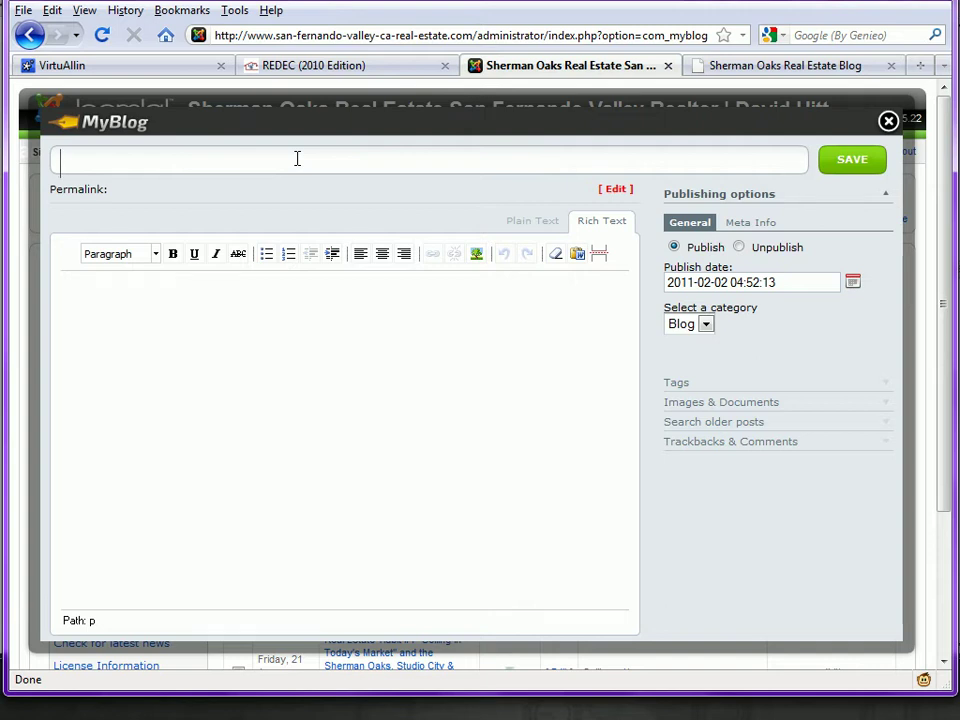
{"action": "left_click", "coordinate": [236, 318]}
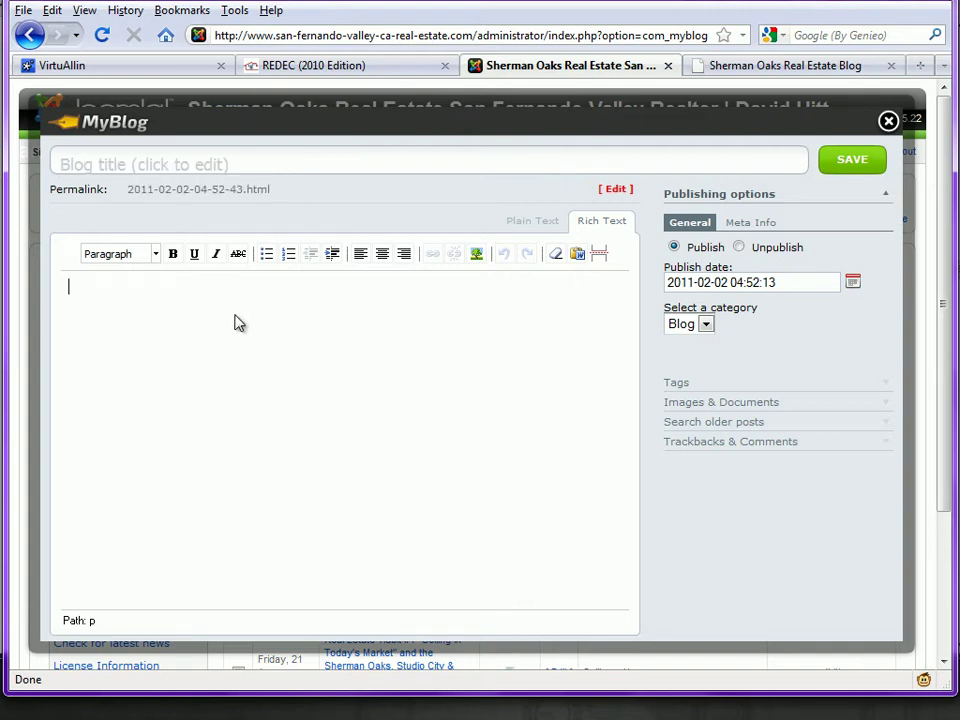
{"action": "left_click", "coordinate": [577, 254]}
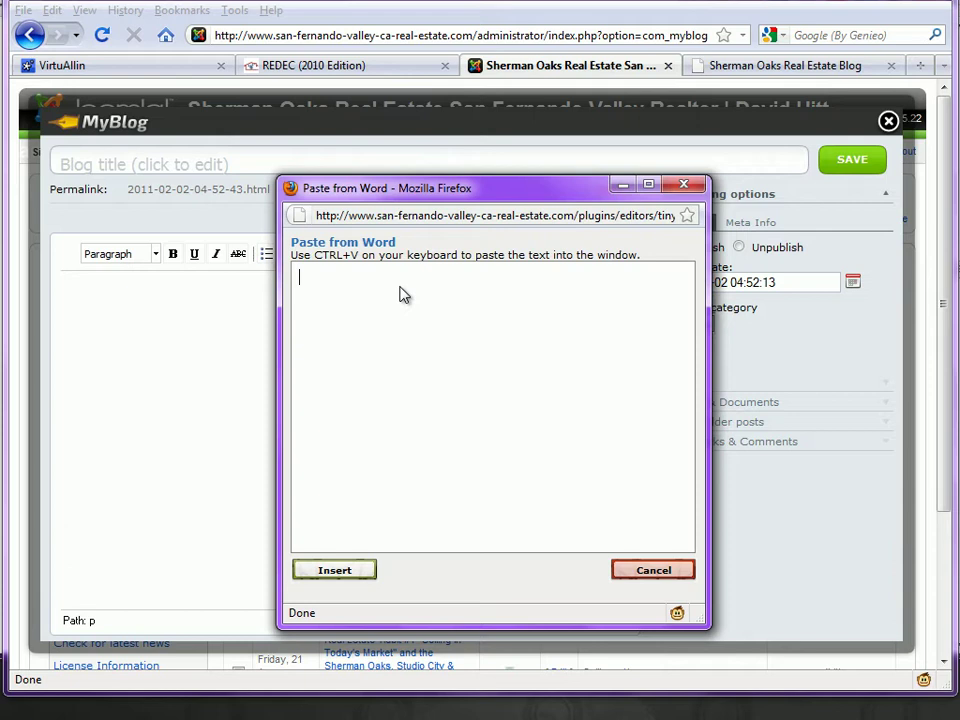
{"action": "left_click", "coordinate": [651, 572]}
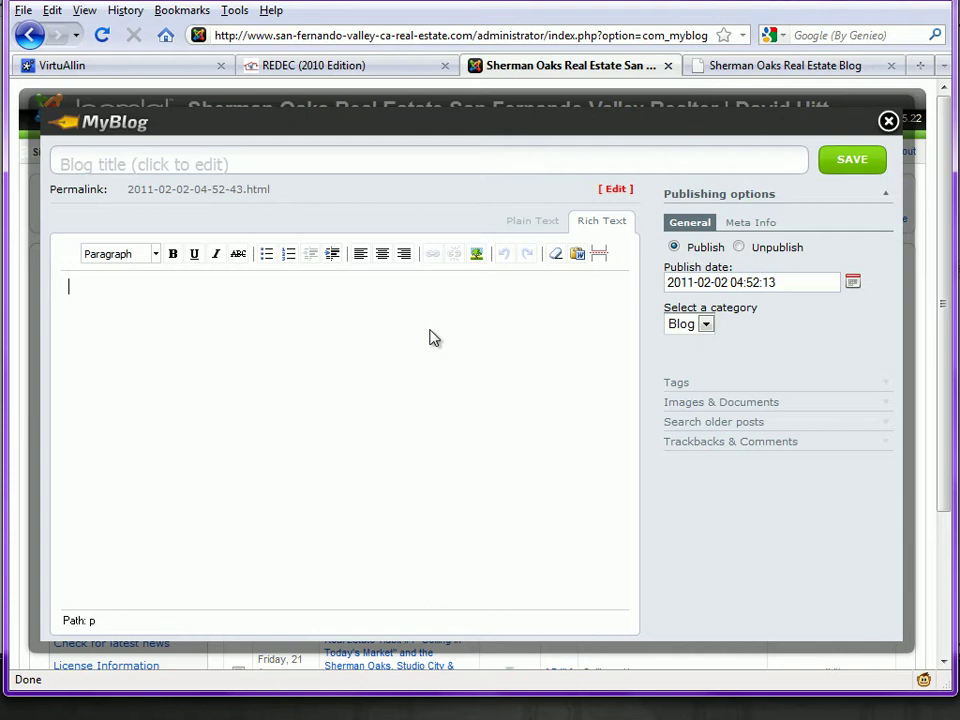
Type 'This is my latest blog post.' into the entry body
{"action": "type", "text": "This is m"}
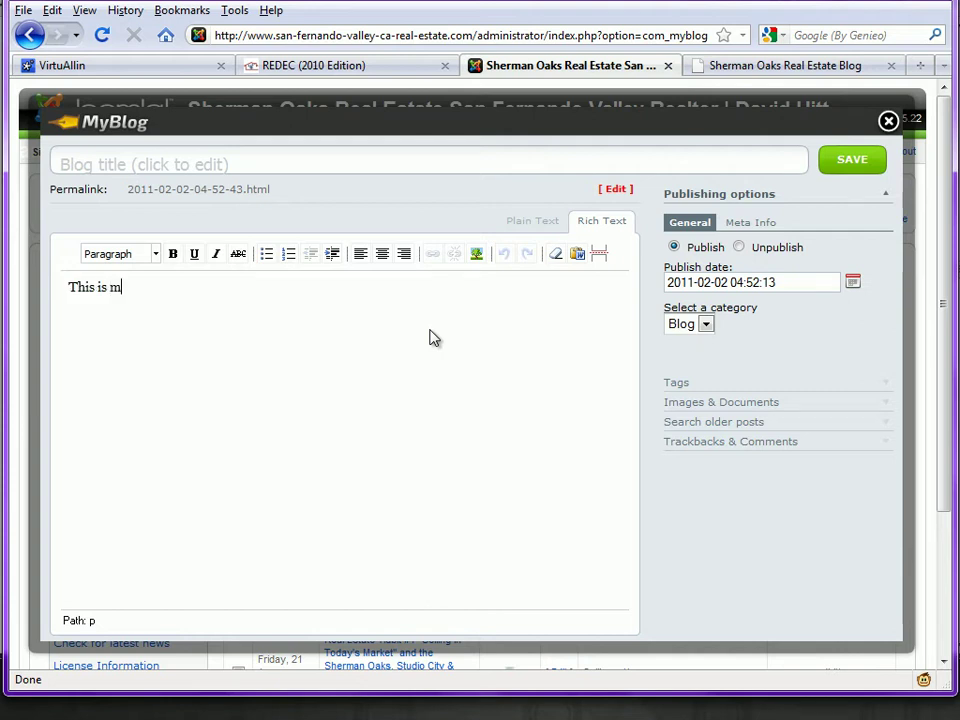
{"action": "type", "text": "y latest blog post."}
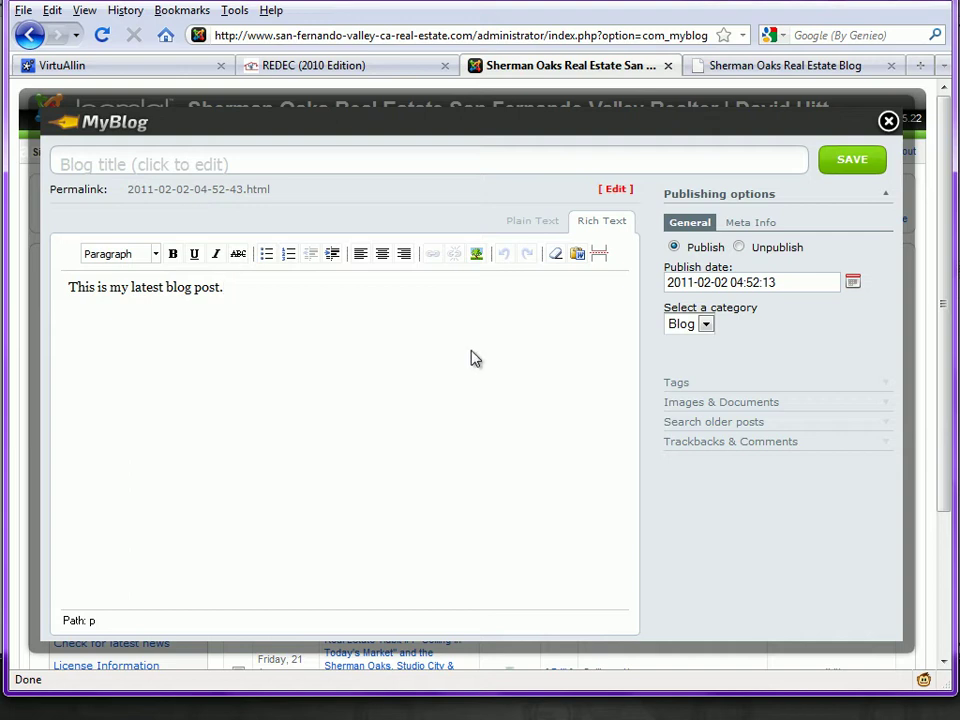
Under Images & Documents, choose goarticles pic.jpg from the Hitt > images folder for upload
{"action": "left_click", "coordinate": [707, 407]}
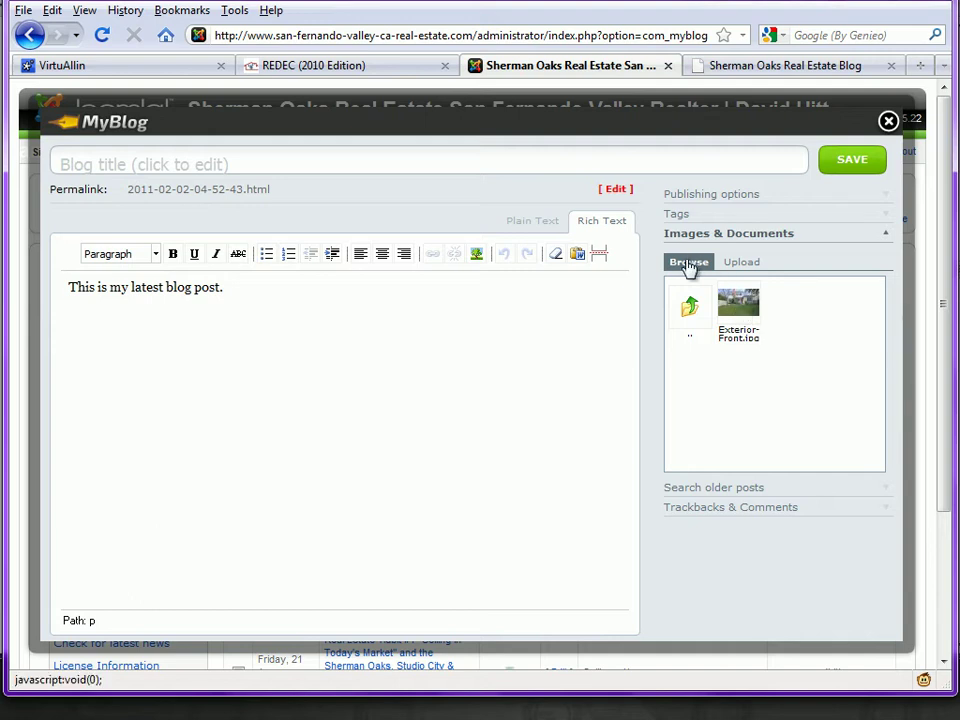
{"action": "left_click", "coordinate": [746, 266]}
{"action": "left_click", "coordinate": [797, 310]}
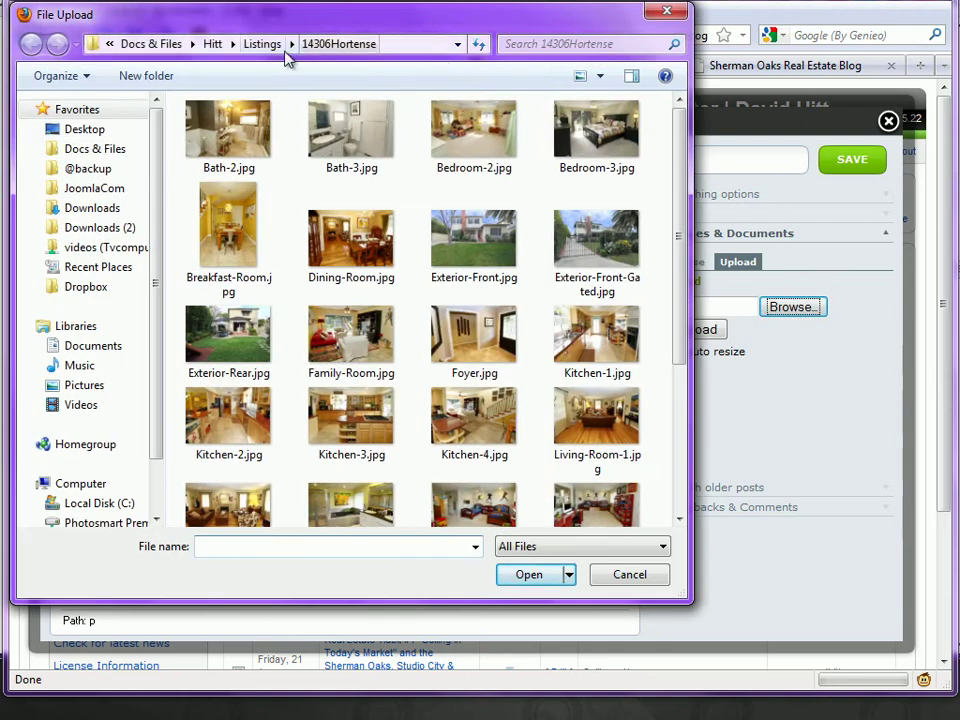
{"action": "left_click", "coordinate": [213, 44]}
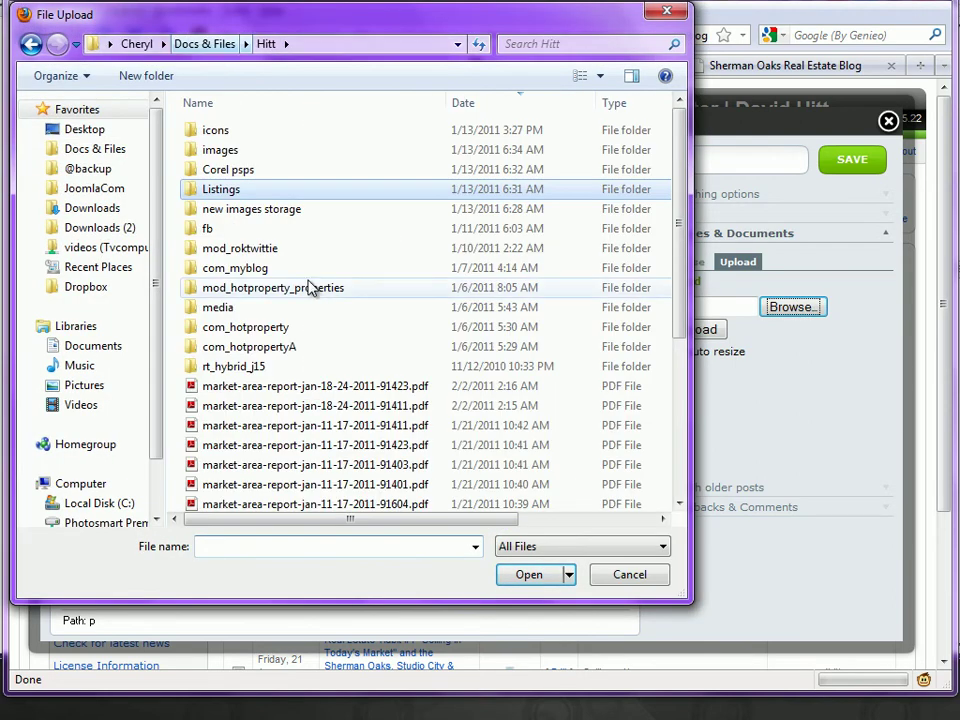
{"action": "left_click", "coordinate": [243, 156]}
{"action": "double_click", "coordinate": [243, 157]}
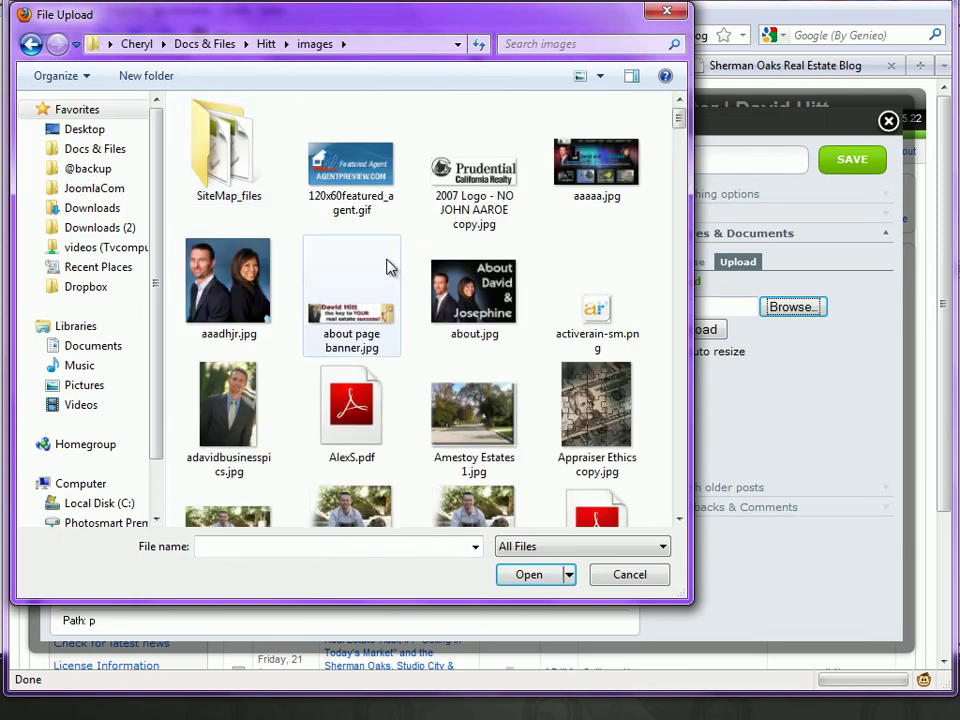
{"action": "scroll", "coordinate": [388, 266], "scroll_direction": "down", "scroll_amount": 5}
{"action": "scroll", "coordinate": [388, 266], "scroll_direction": "down", "scroll_amount": 10}
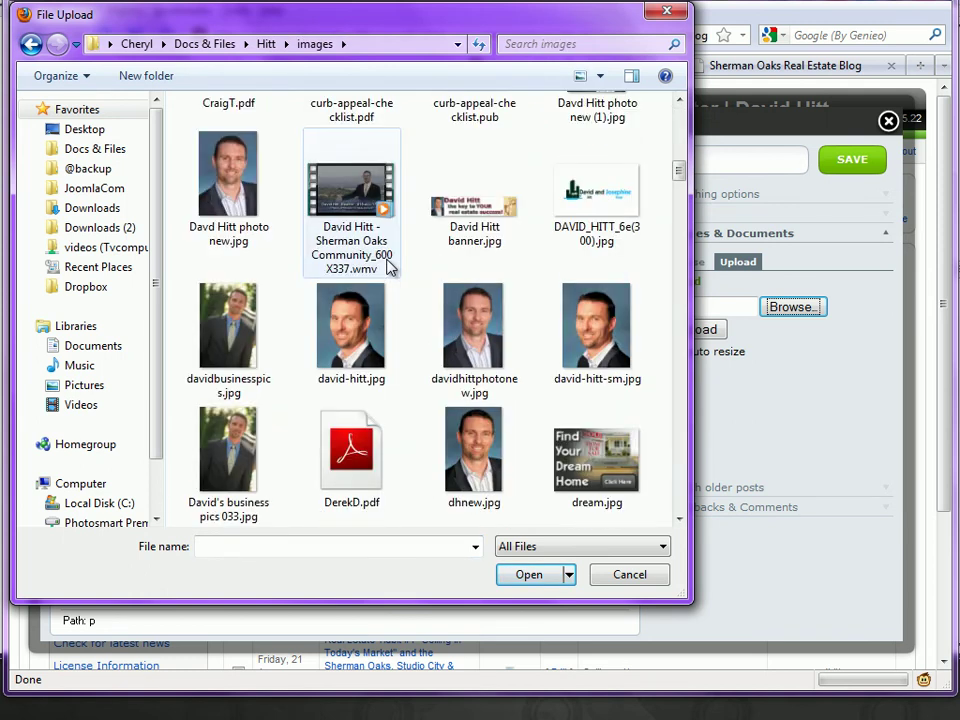
{"action": "scroll", "coordinate": [388, 266], "scroll_direction": "down", "scroll_amount": 5}
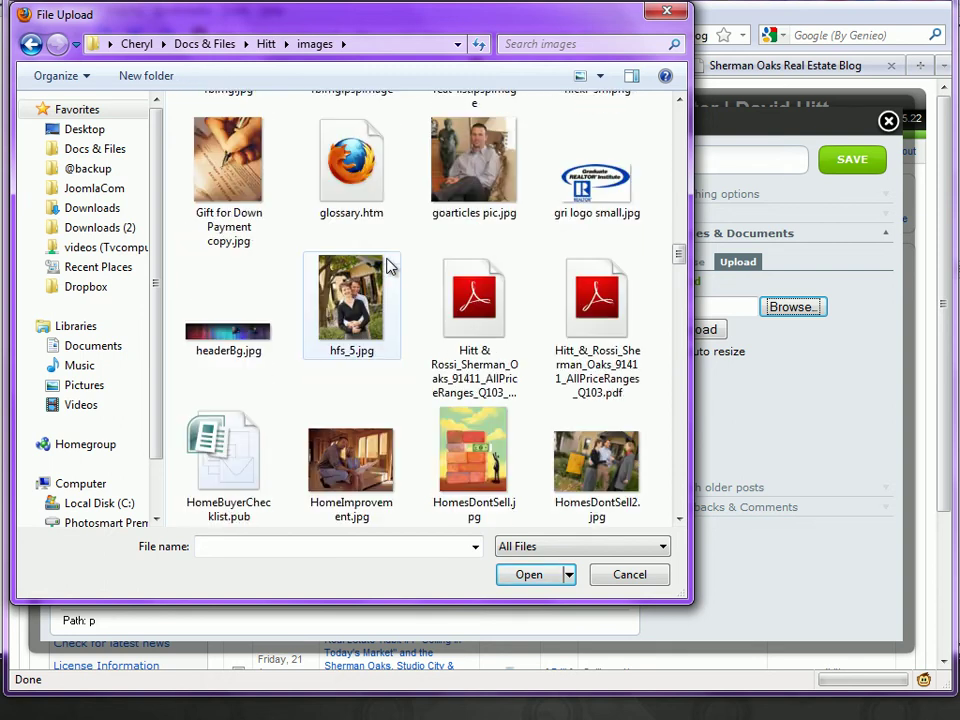
{"action": "double_click", "coordinate": [472, 180]}
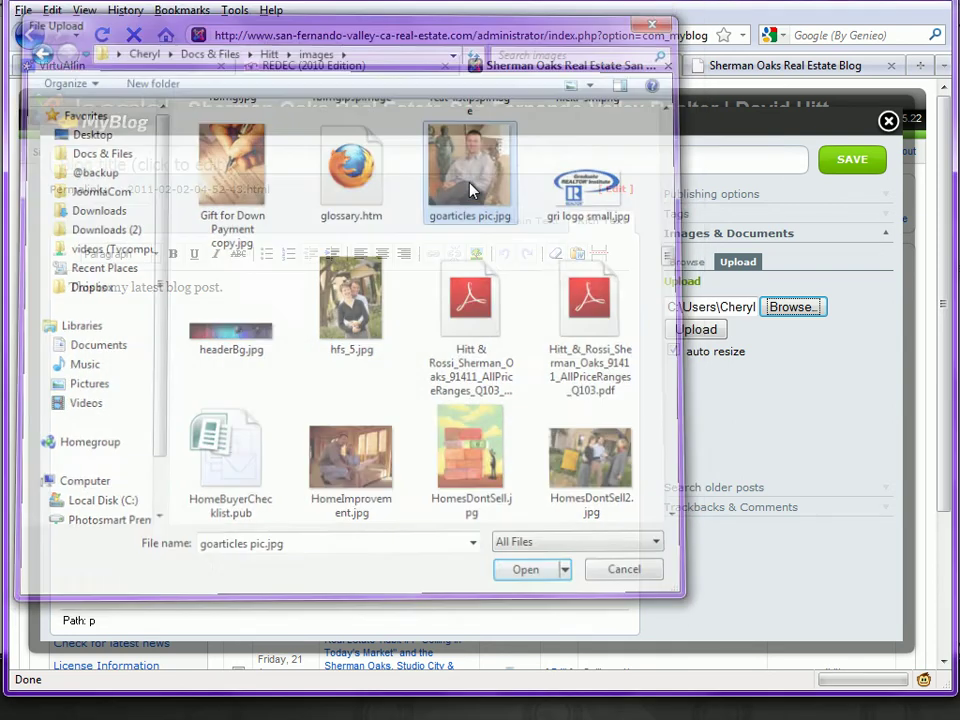
Upload goarticles pic.jpg into the entry and align the photo to the right of the text
{"action": "left_click", "coordinate": [714, 331]}
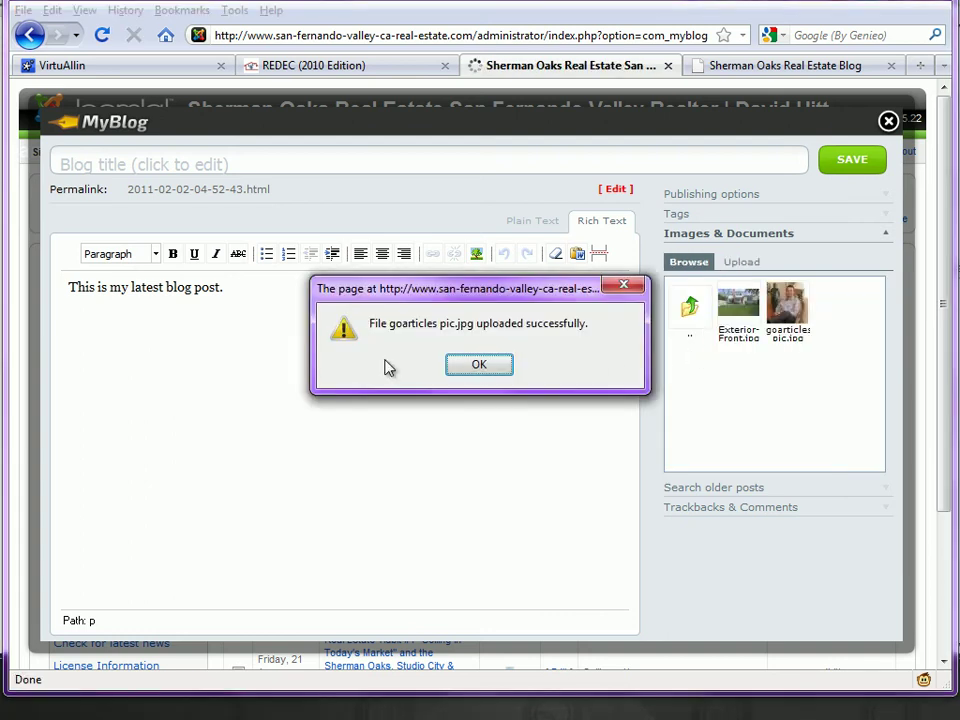
{"action": "left_click", "coordinate": [479, 366]}
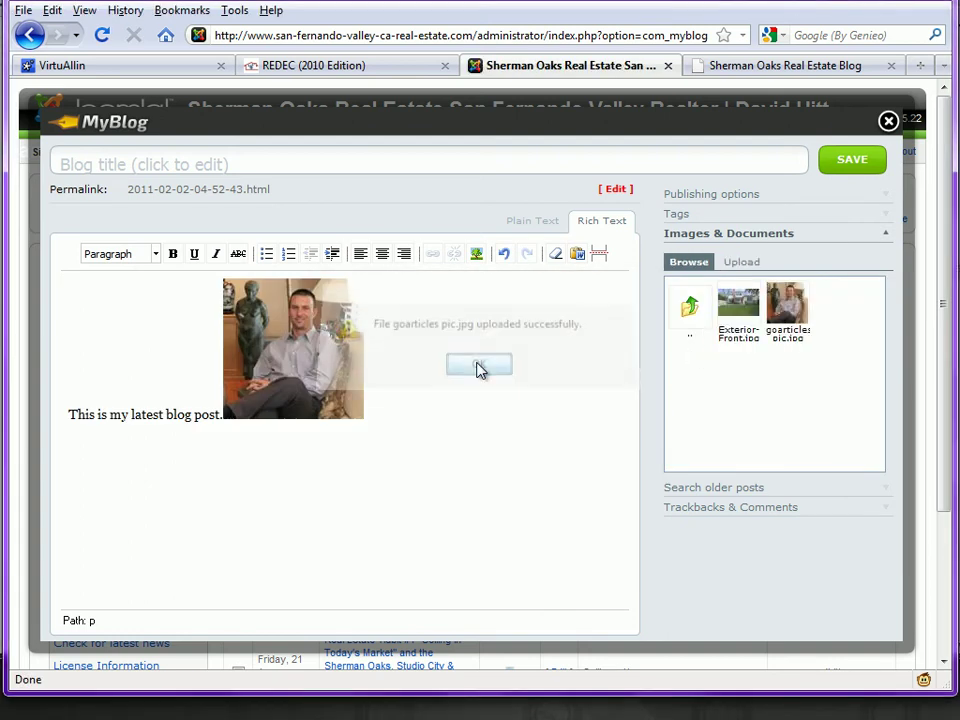
{"action": "left_click", "coordinate": [292, 334]}
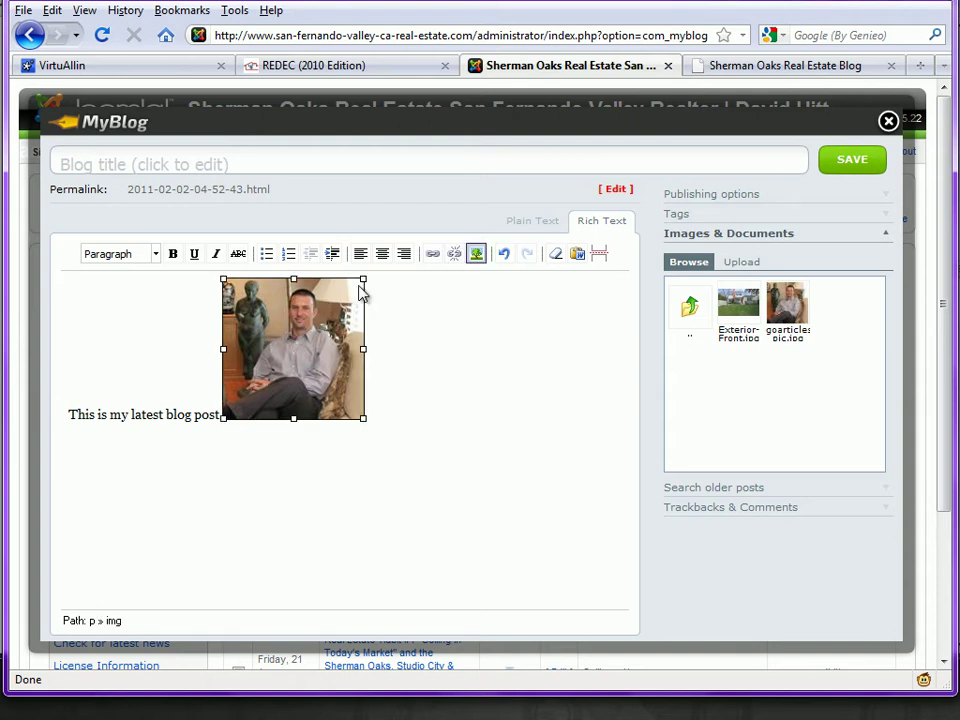
{"action": "left_click", "coordinate": [404, 256]}
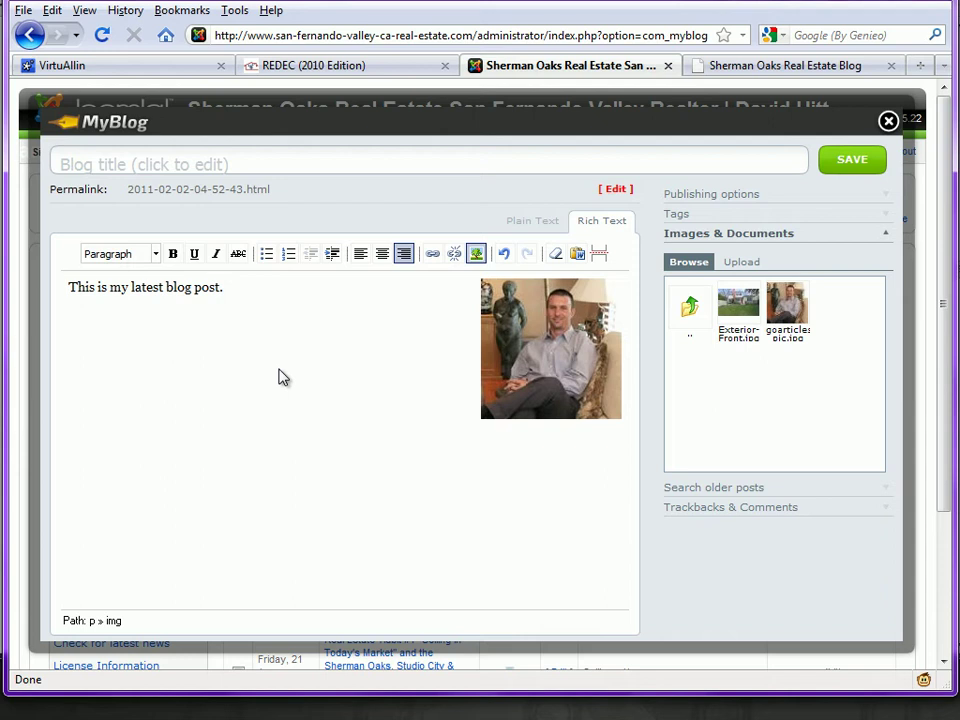
Tag the entry 'Selling a Home' and title it 'New Blog post'
{"action": "left_click", "coordinate": [677, 218]}
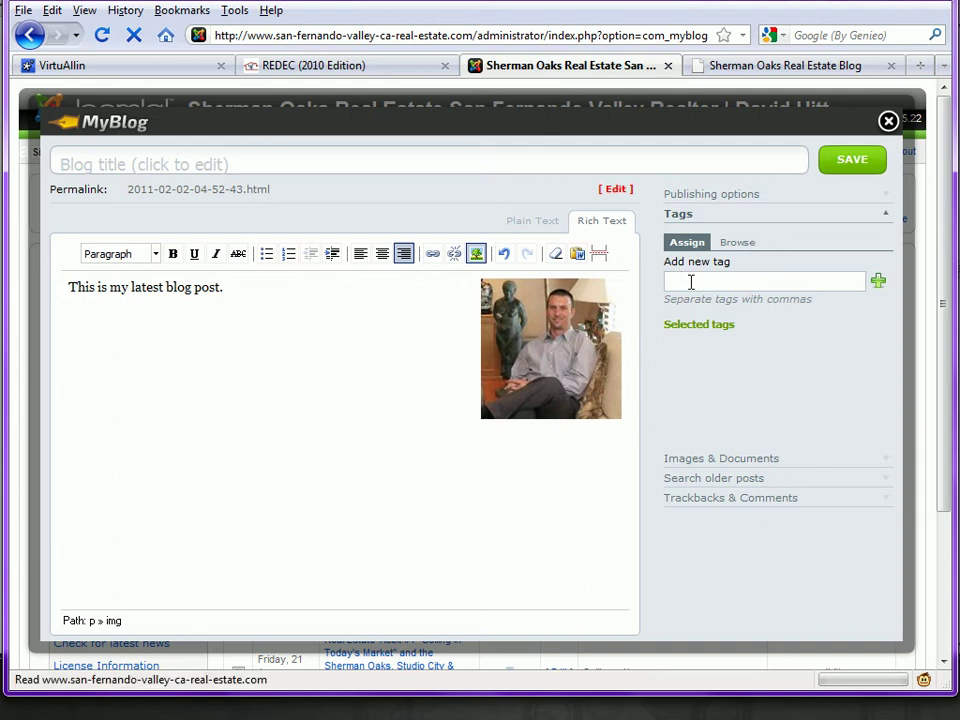
{"action": "left_click", "coordinate": [740, 243]}
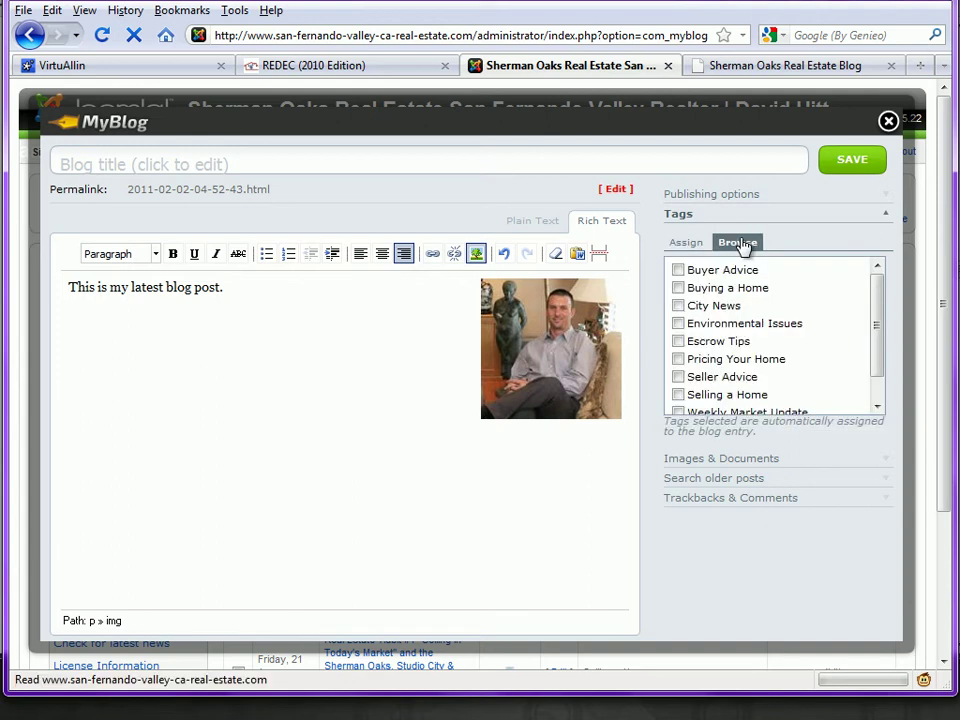
{"action": "left_click_drag", "start_coordinate": [882, 323], "coordinate": [881, 349]}
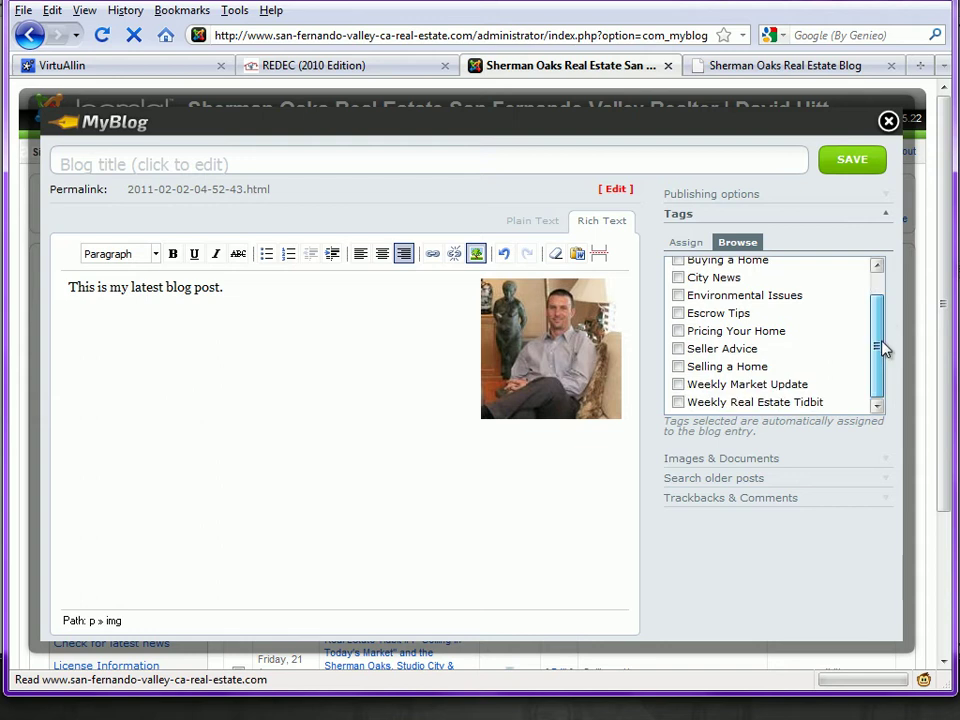
{"action": "left_click", "coordinate": [679, 366]}
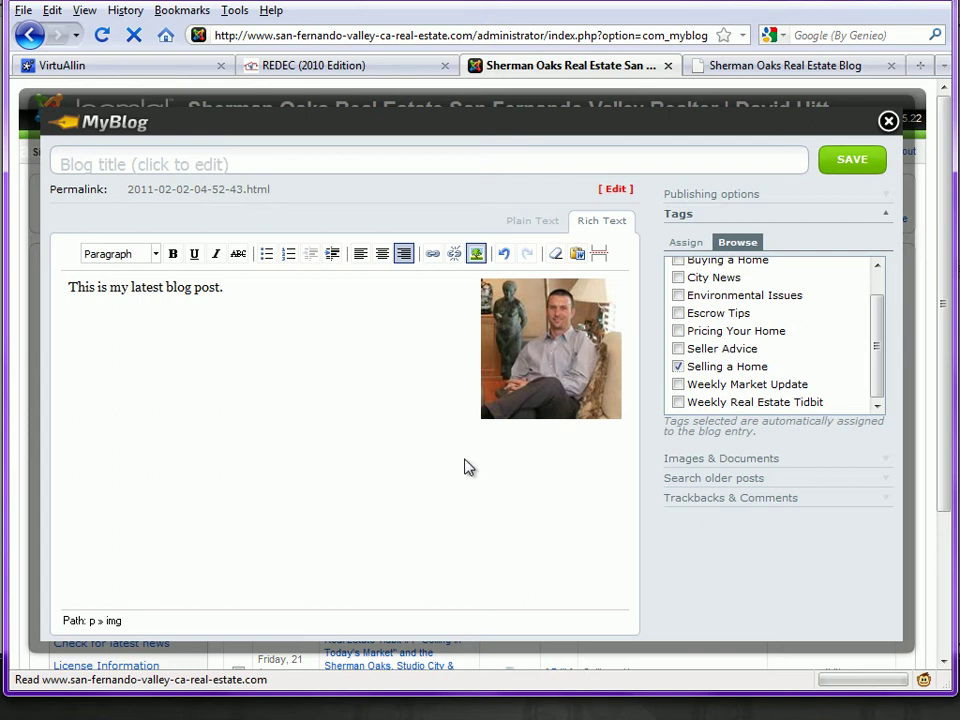
{"action": "left_click", "coordinate": [289, 158]}
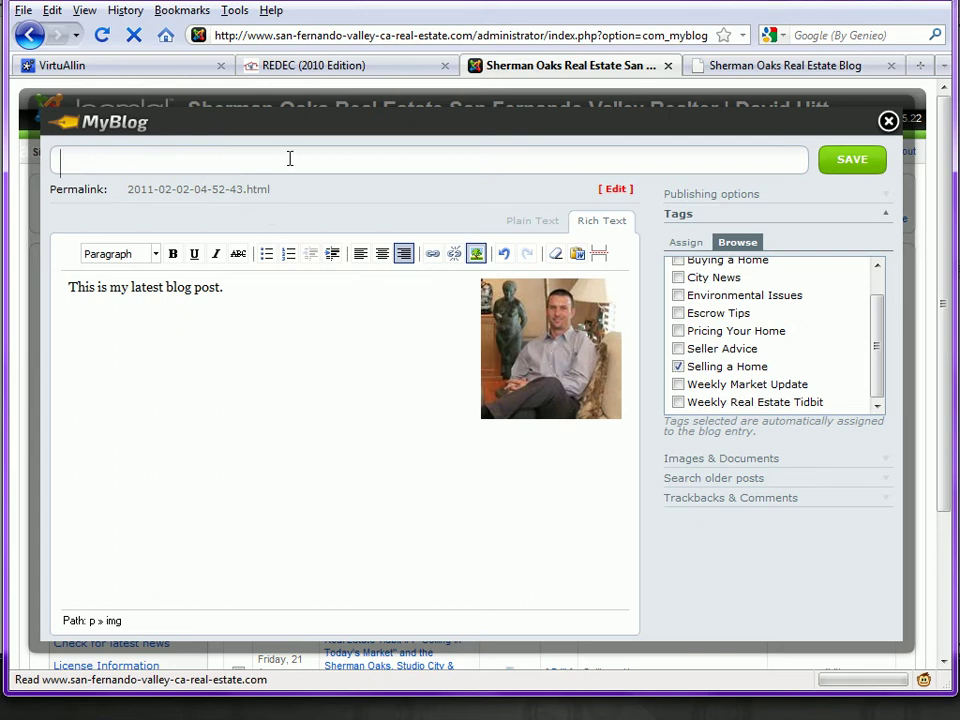
{"action": "type", "text": "New Blog post"}
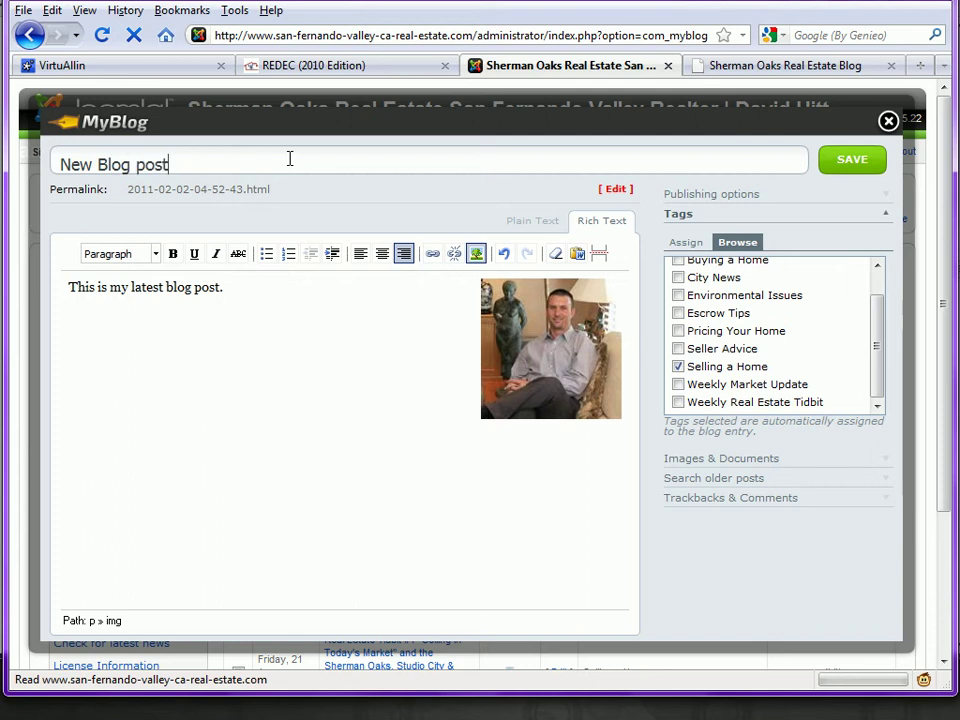
Bold the word 'latest', then select 'post' and bring up the Insert/edit link settings
{"action": "left_click", "coordinate": [231, 289]}
{"action": "left_click_drag", "start_coordinate": [131, 288], "coordinate": [163, 288]}
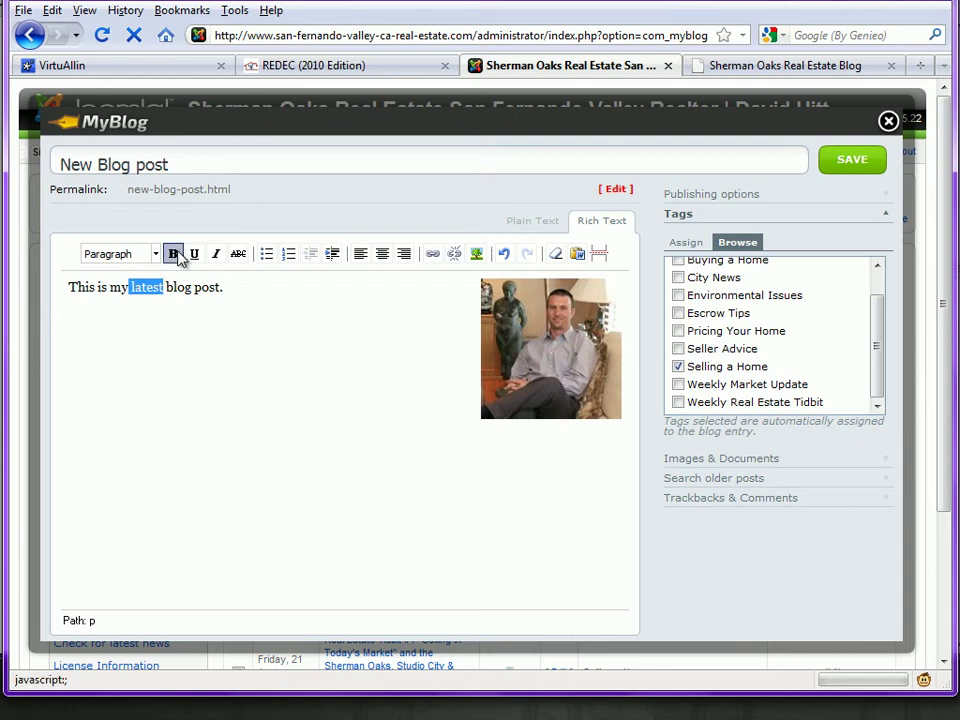
{"action": "left_click", "coordinate": [176, 256]}
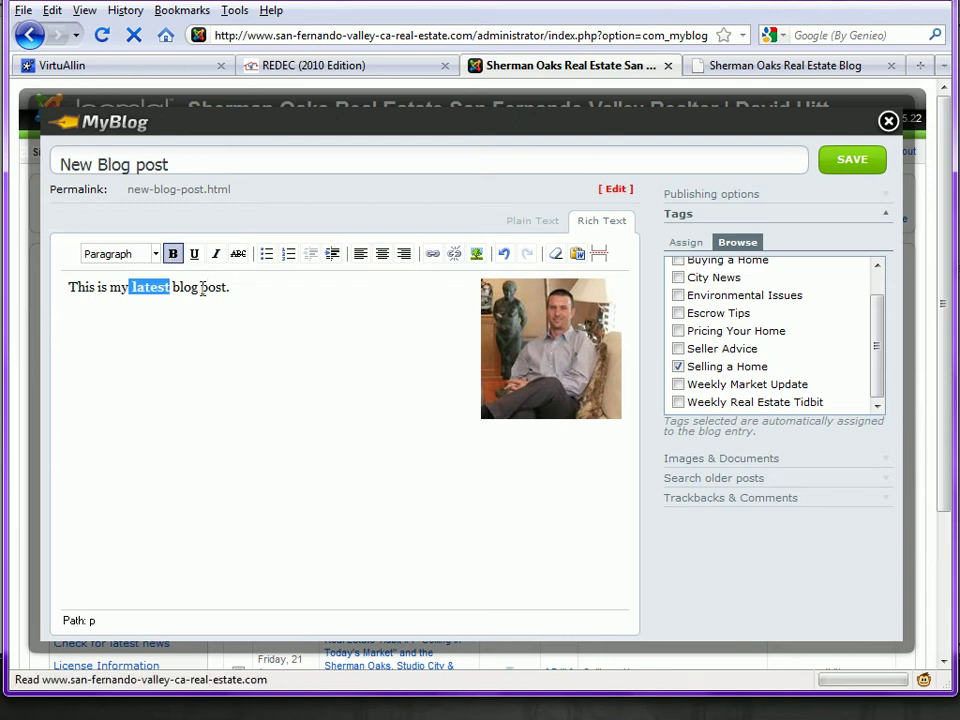
{"action": "double_click", "coordinate": [204, 288]}
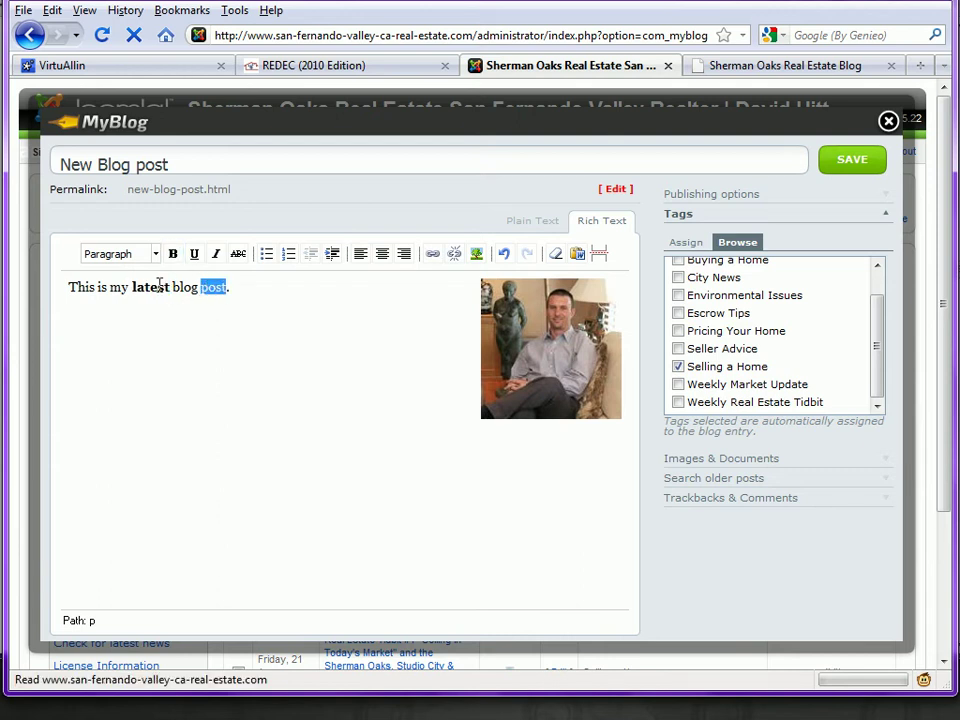
{"action": "left_click", "coordinate": [432, 254]}
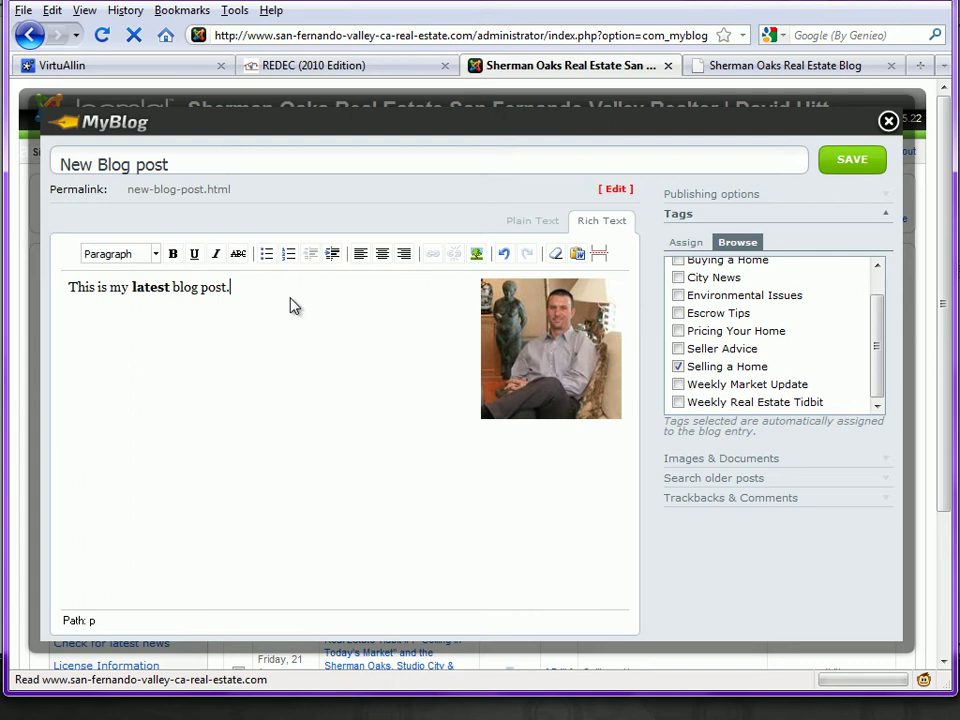
Add a new line below the sentence and insert a Read More break there
{"action": "key", "text": "Return"}
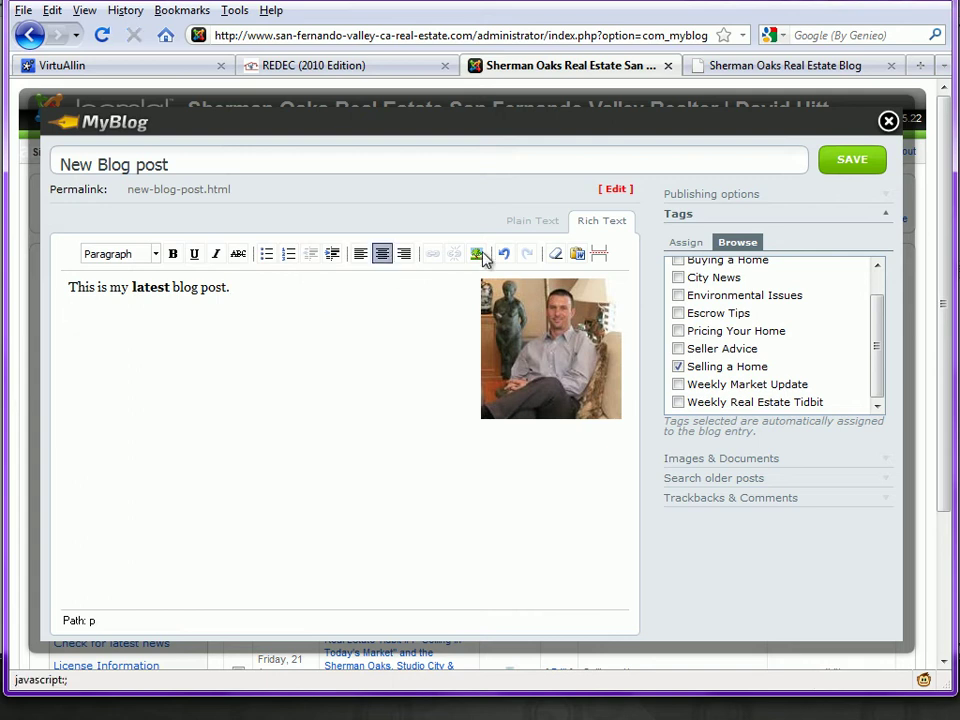
{"action": "left_click", "coordinate": [599, 256]}
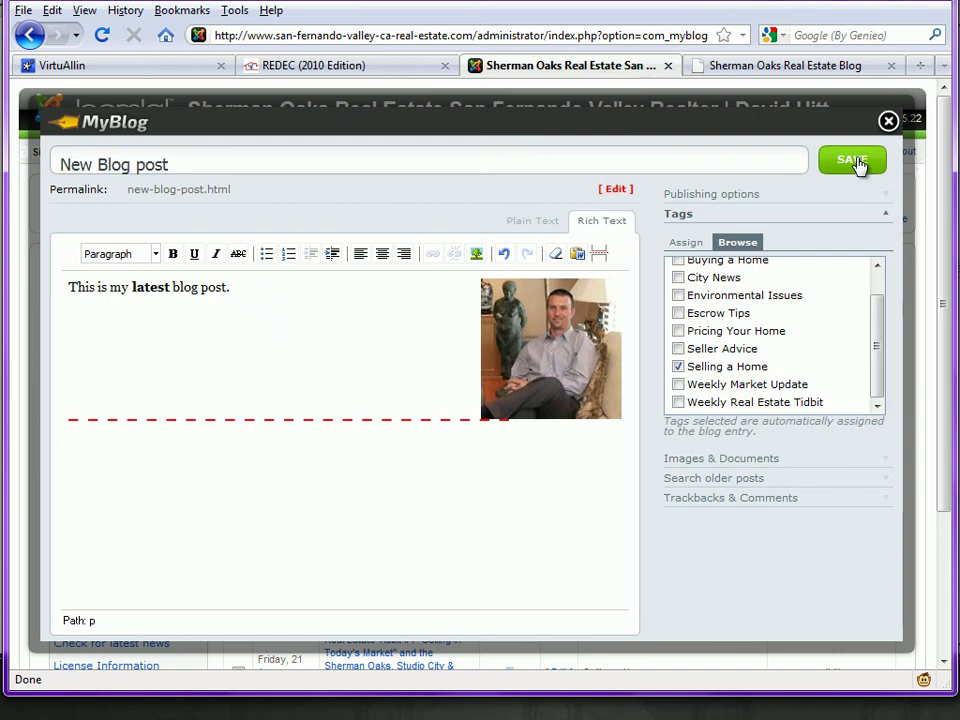
{"action": "left_click", "coordinate": [889, 121]}
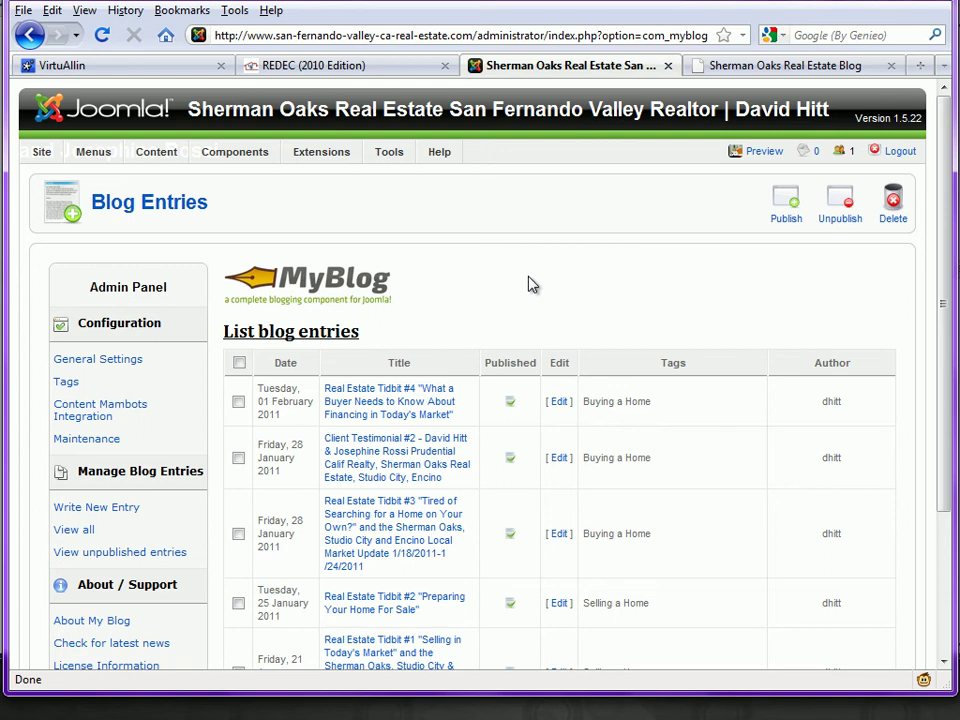
{"action": "scroll", "coordinate": [533, 286], "scroll_direction": "down", "scroll_amount": 2}
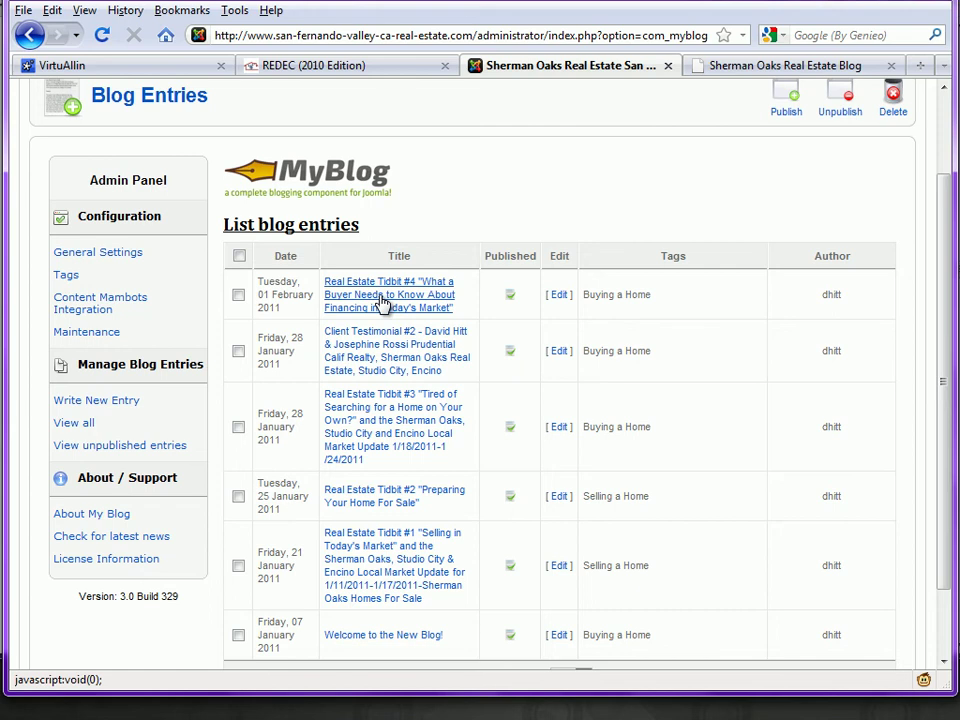
{"action": "left_click", "coordinate": [561, 295]}
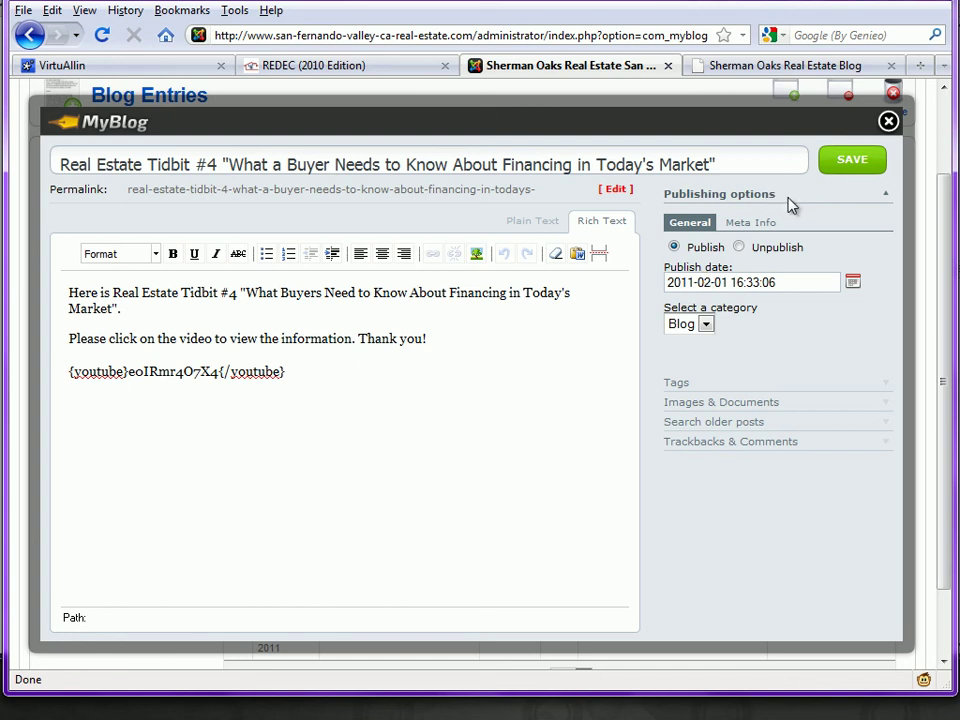
{"action": "left_click", "coordinate": [888, 122]}
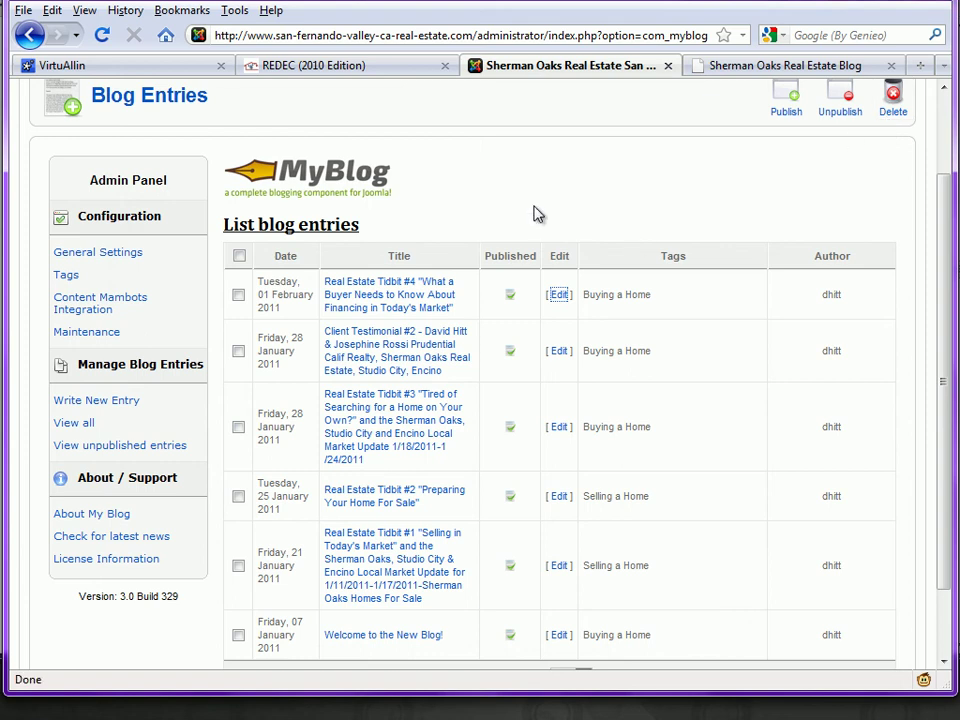
On the Sherman Oaks blog site, open the Real Estate Tidbit #4 post and scroll through it
{"action": "left_click", "coordinate": [745, 68]}
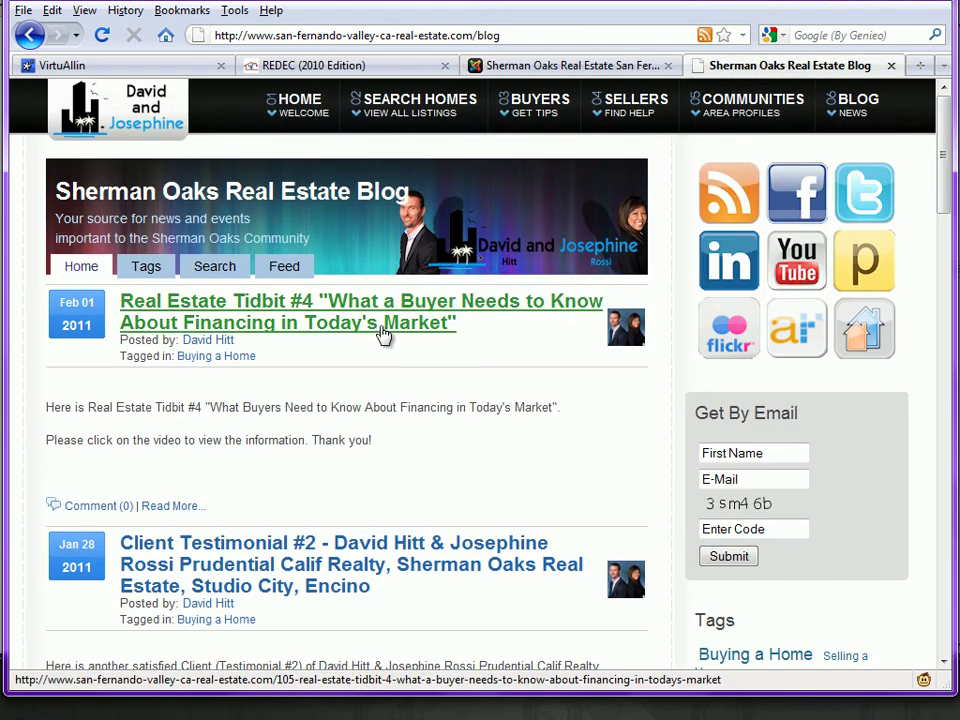
{"action": "left_click", "coordinate": [373, 318]}
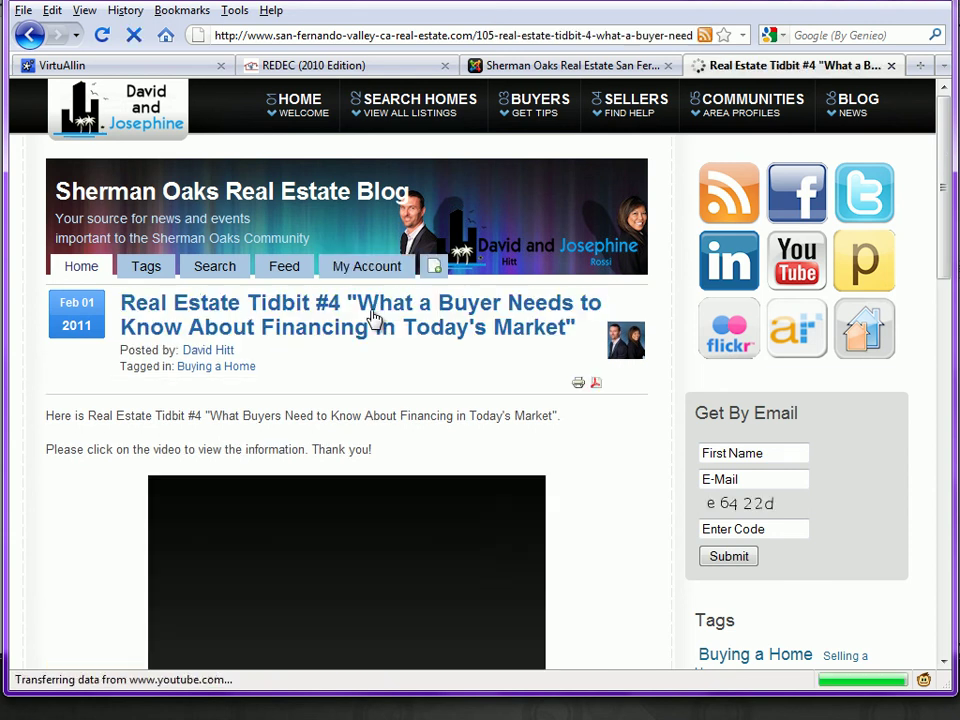
{"action": "scroll", "coordinate": [371, 311], "scroll_direction": "down", "scroll_amount": 2}
{"action": "scroll", "coordinate": [371, 311], "scroll_direction": "down", "scroll_amount": 4}
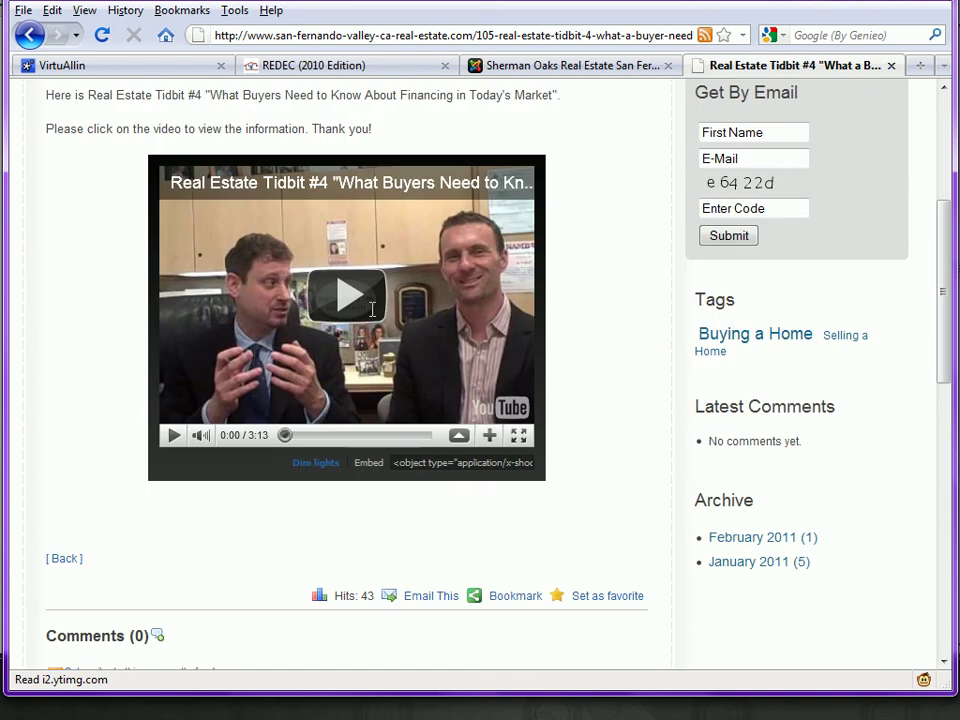
{"action": "scroll", "coordinate": [371, 311], "scroll_direction": "down", "scroll_amount": 2}
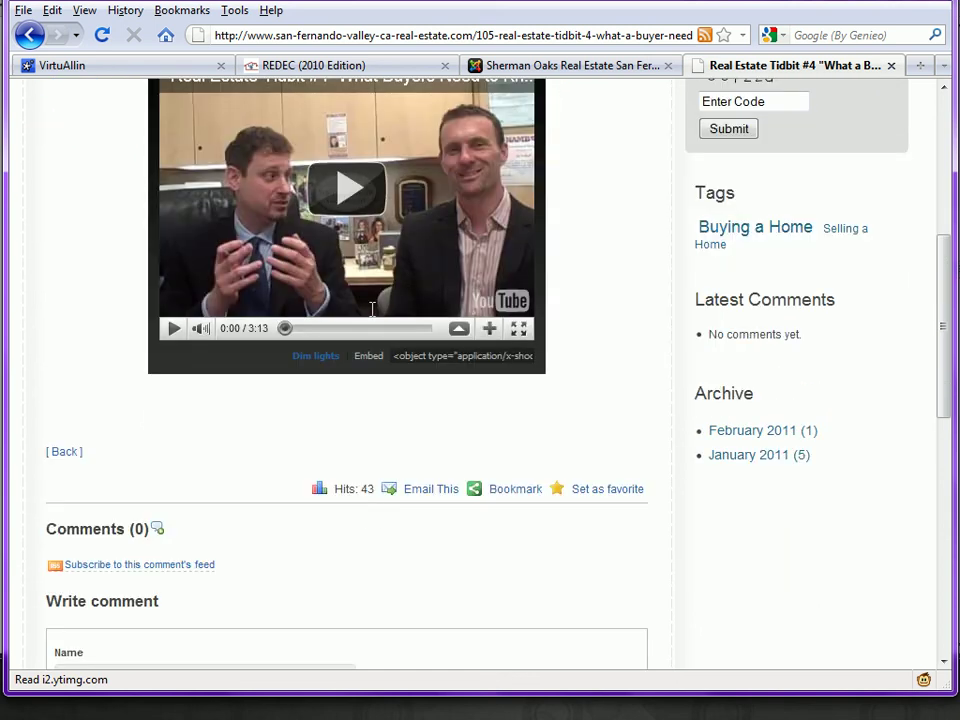
{"action": "left_click", "coordinate": [513, 493]}
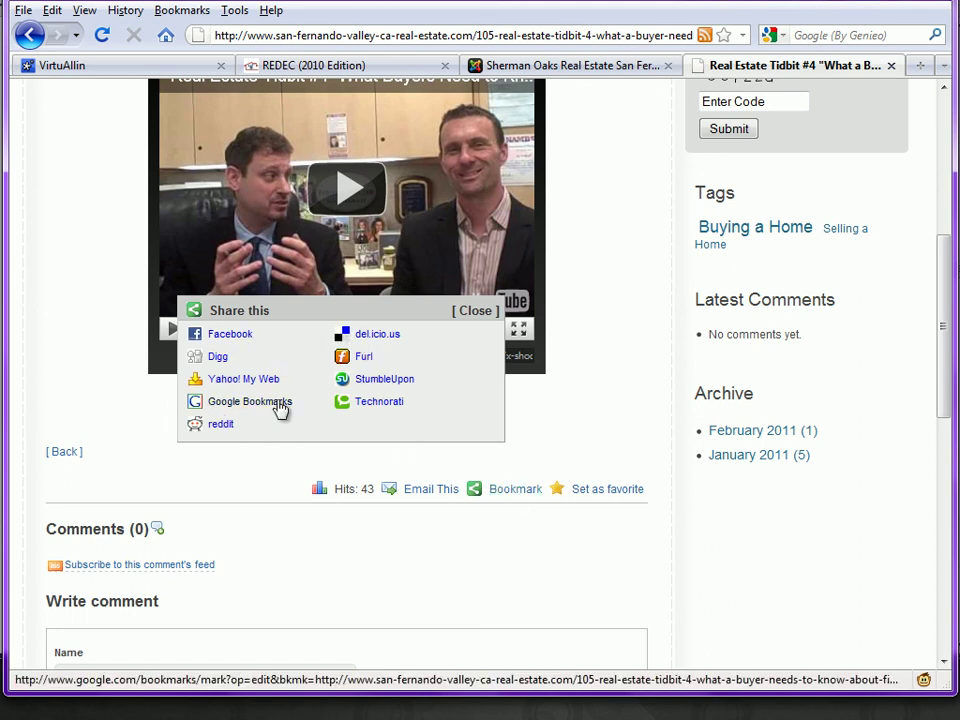
{"action": "left_click", "coordinate": [476, 311]}
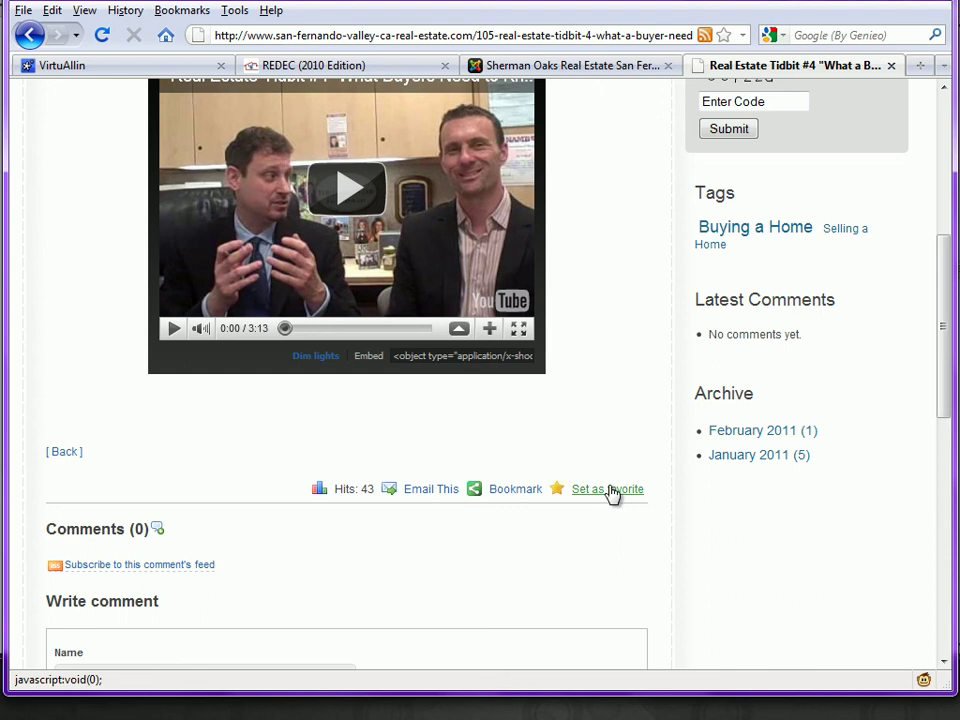
{"action": "scroll", "coordinate": [270, 446], "scroll_direction": "down", "scroll_amount": 6}
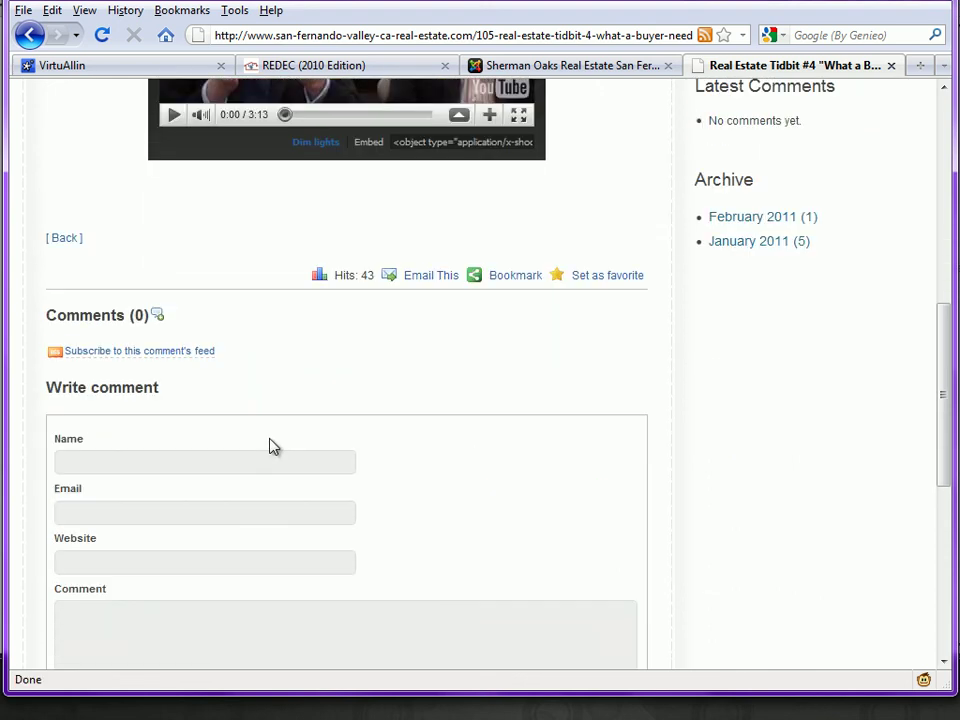
{"action": "scroll", "coordinate": [270, 446], "scroll_direction": "down", "scroll_amount": 2}
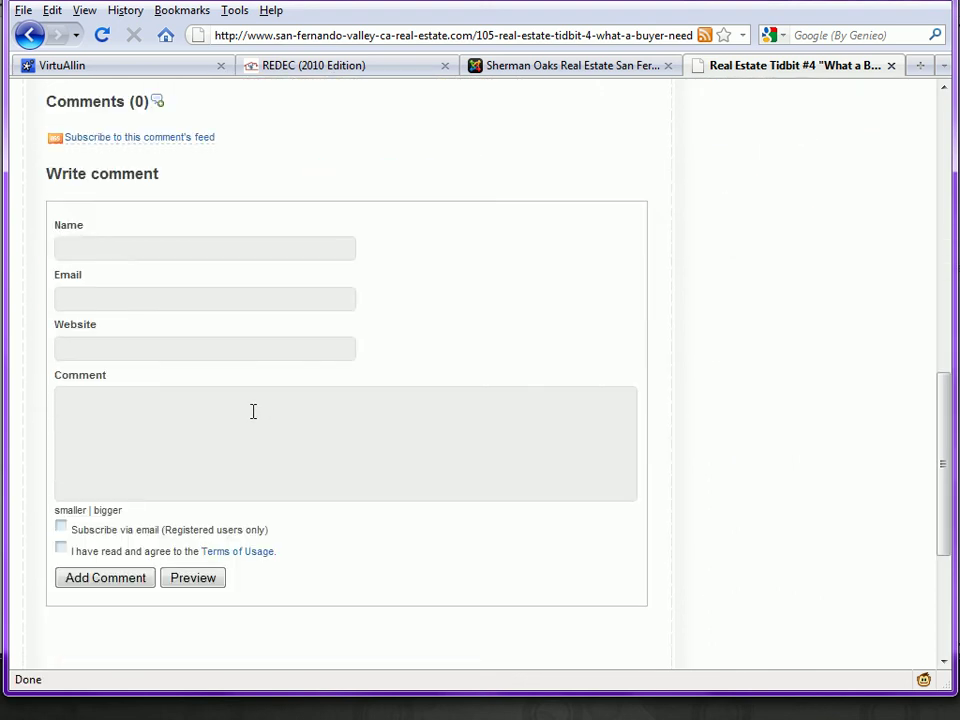
{"action": "scroll", "coordinate": [253, 410], "scroll_direction": "up", "scroll_amount": 16}
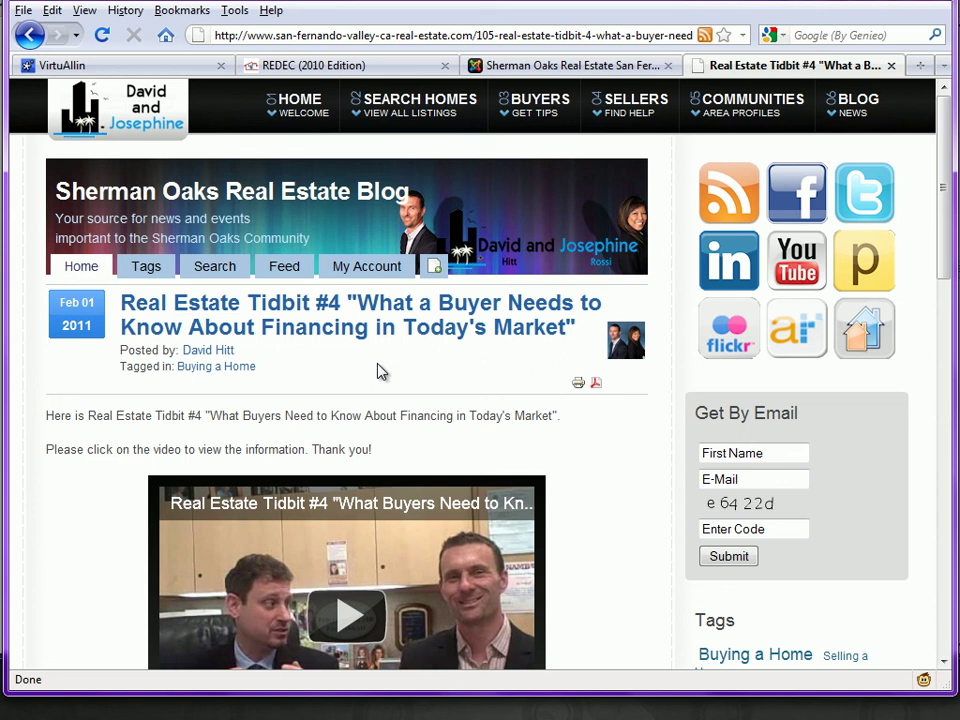
Return to the admin Blog Entries list, scroll to the top and bring up the Components menu
{"action": "key", "text": "ctrl+shift+Tab"}
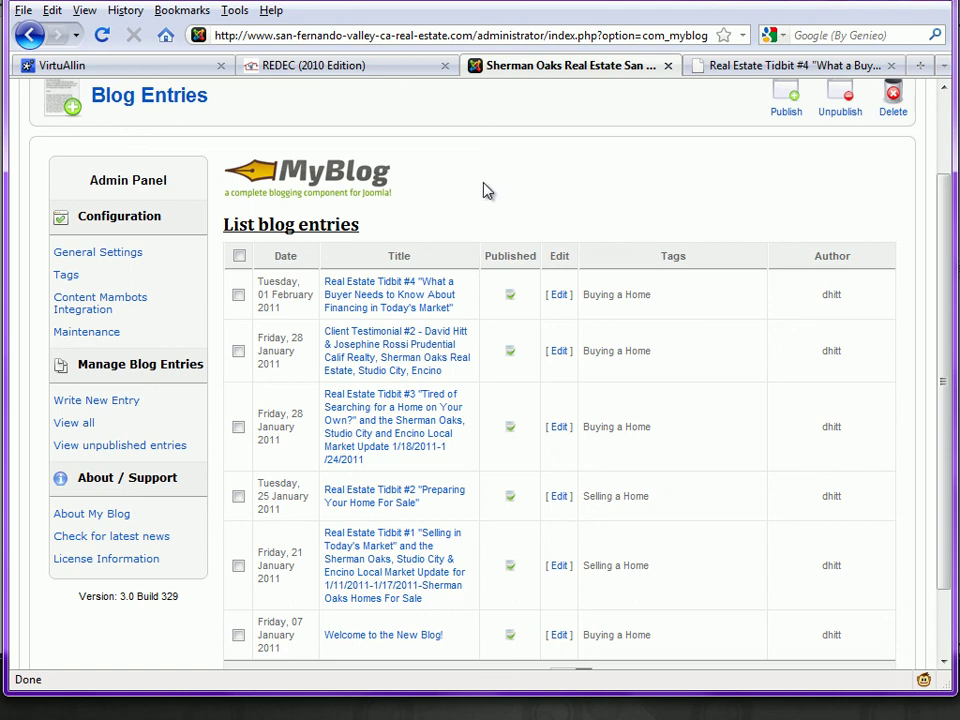
{"action": "scroll", "coordinate": [487, 190], "scroll_direction": "up", "scroll_amount": 2}
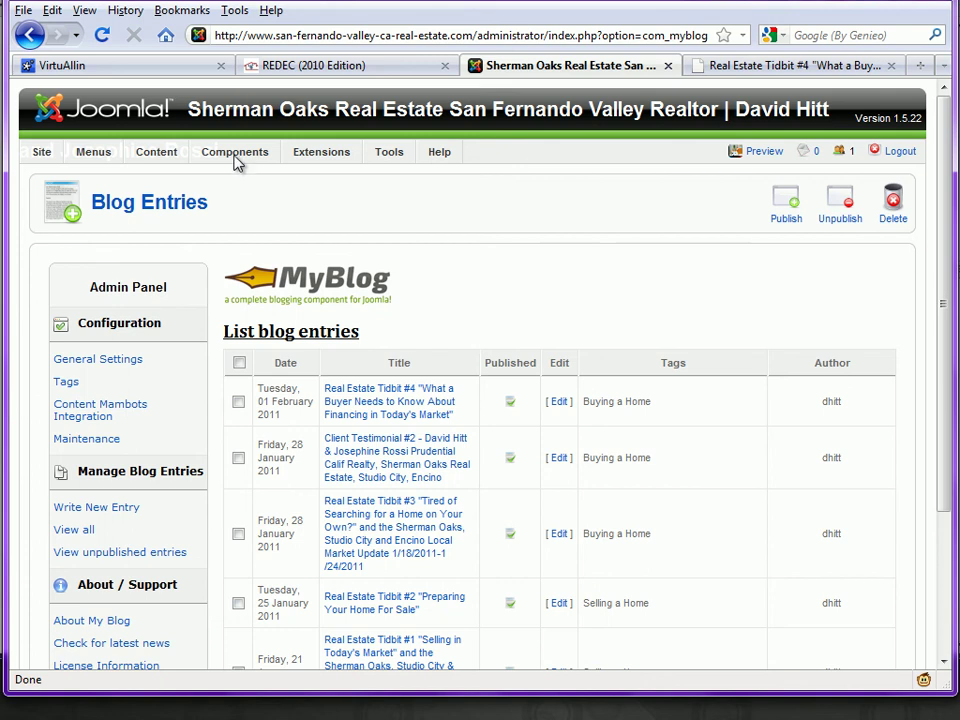
{"action": "mouse_move", "coordinate": [237, 158]}
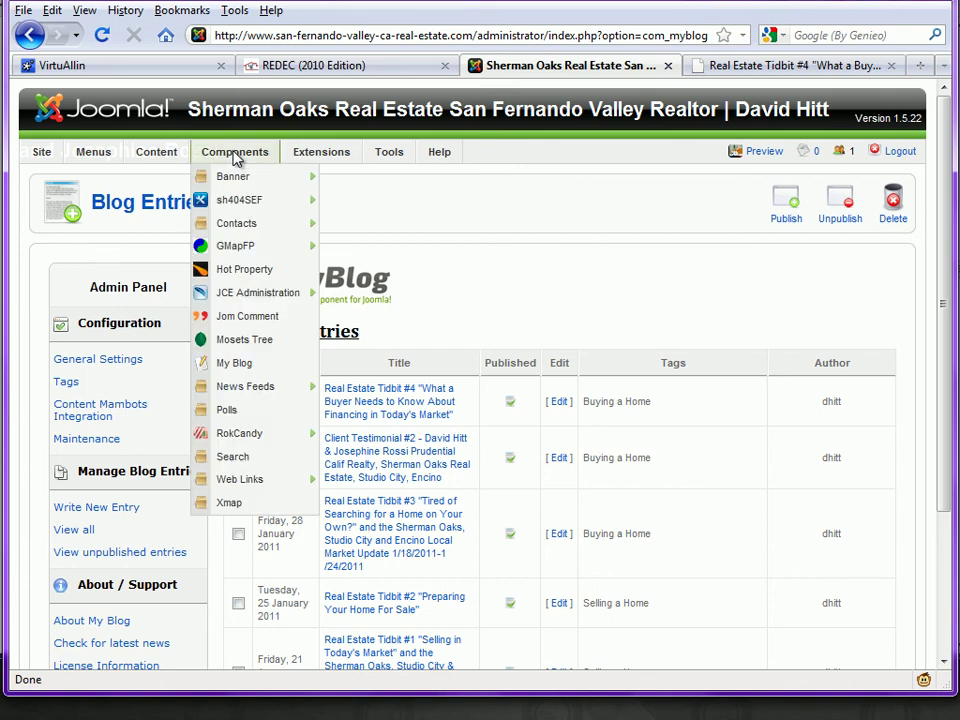
Open Jom Comment from the Components menu and scroll its still-empty comment list
{"action": "left_click", "coordinate": [250, 316]}
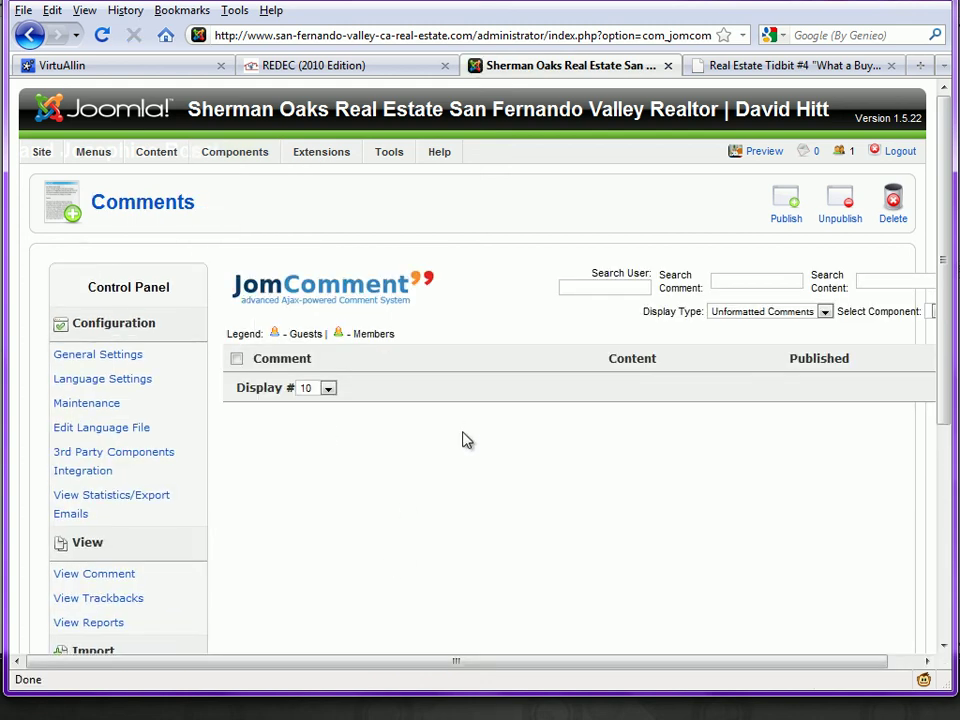
{"action": "scroll", "coordinate": [440, 420], "scroll_direction": "down", "scroll_amount": 2}
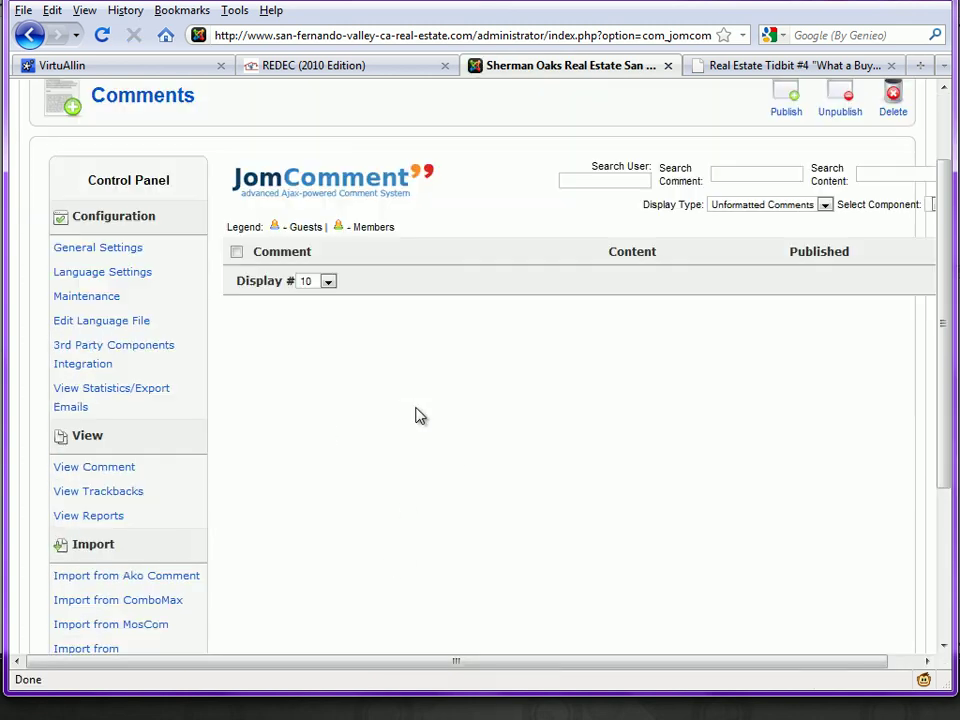
{"action": "scroll", "coordinate": [420, 416], "scroll_direction": "down", "scroll_amount": 4}
{"action": "scroll", "coordinate": [420, 416], "scroll_direction": "up", "scroll_amount": 6}
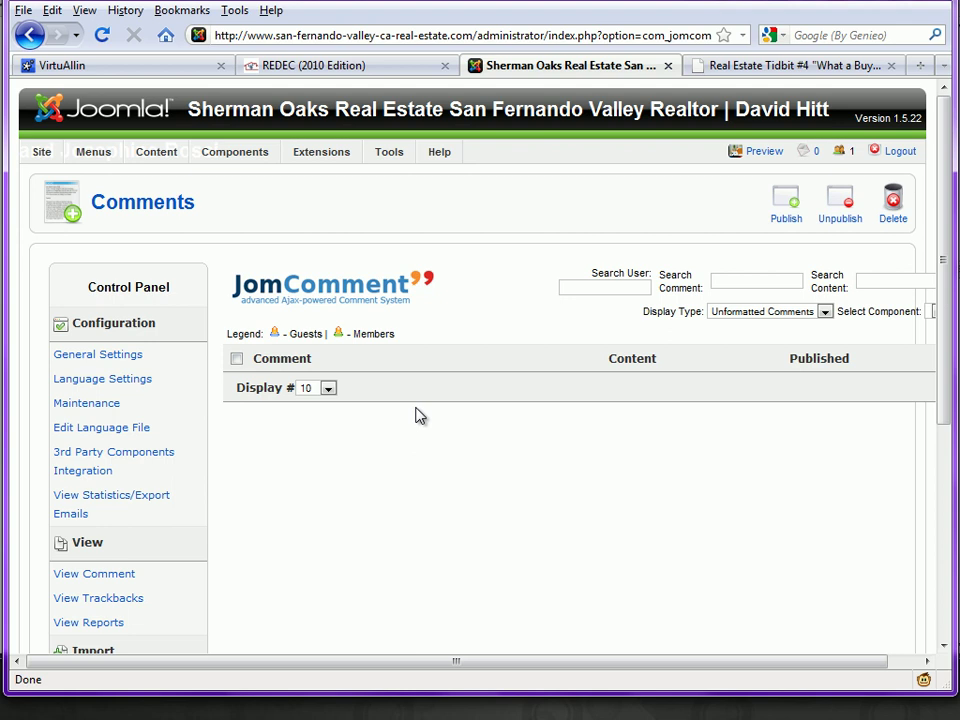